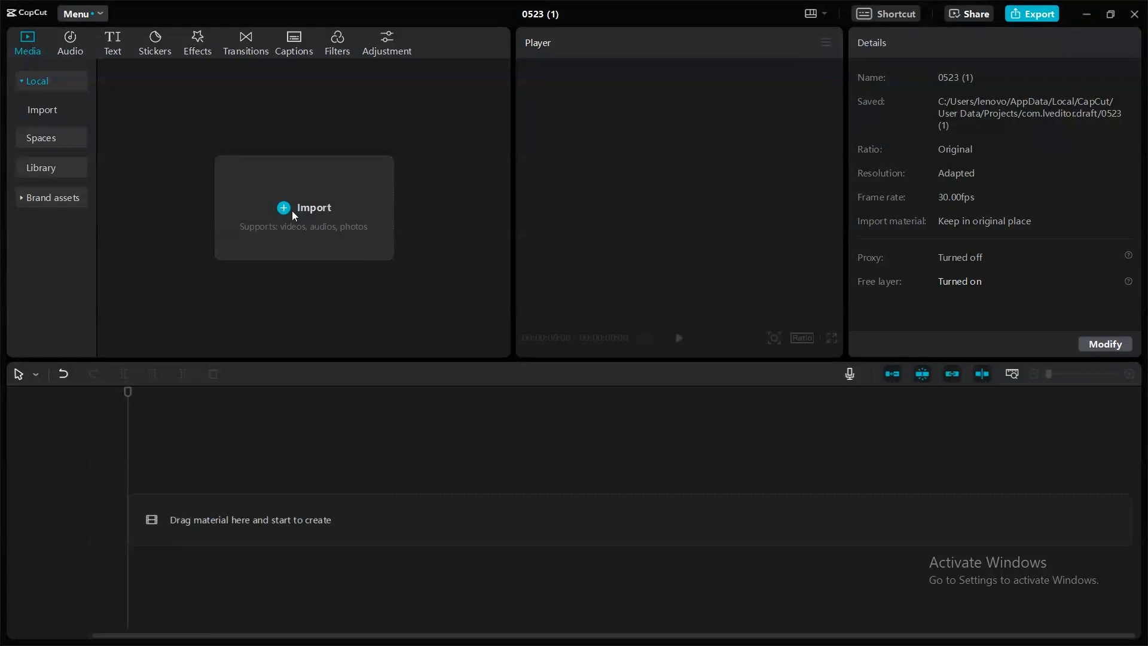
# Import the video 8927594-uhd_2560_1440_25fps from Downloads and place it at the start of the timeline.
pyautogui.click(317, 222)
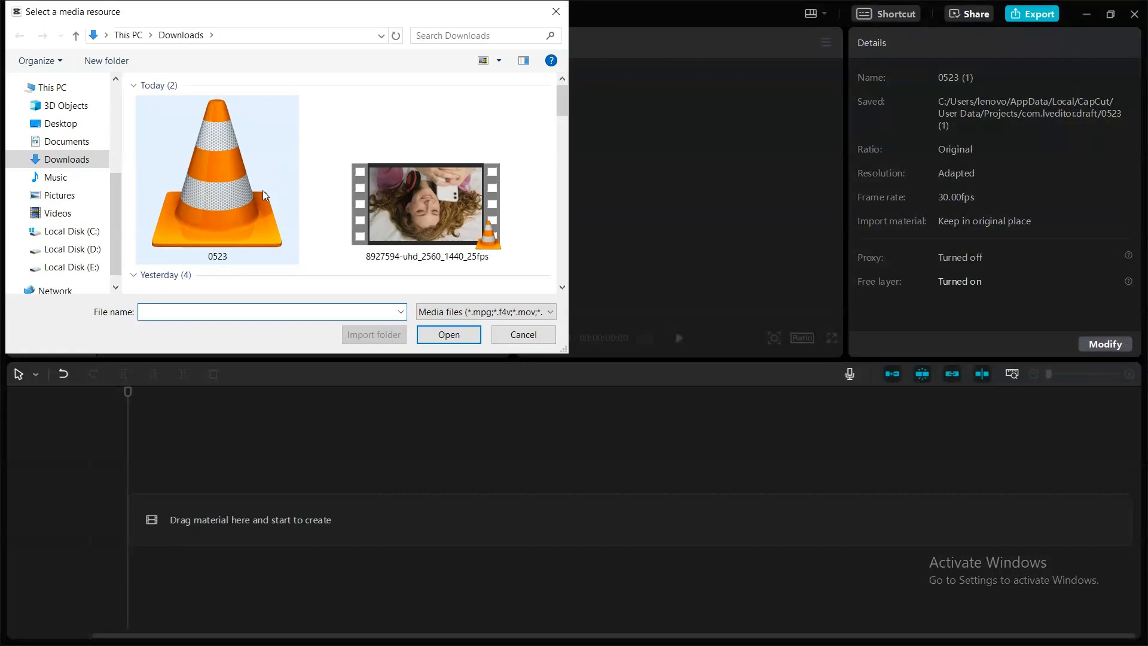
pyautogui.click(433, 210)
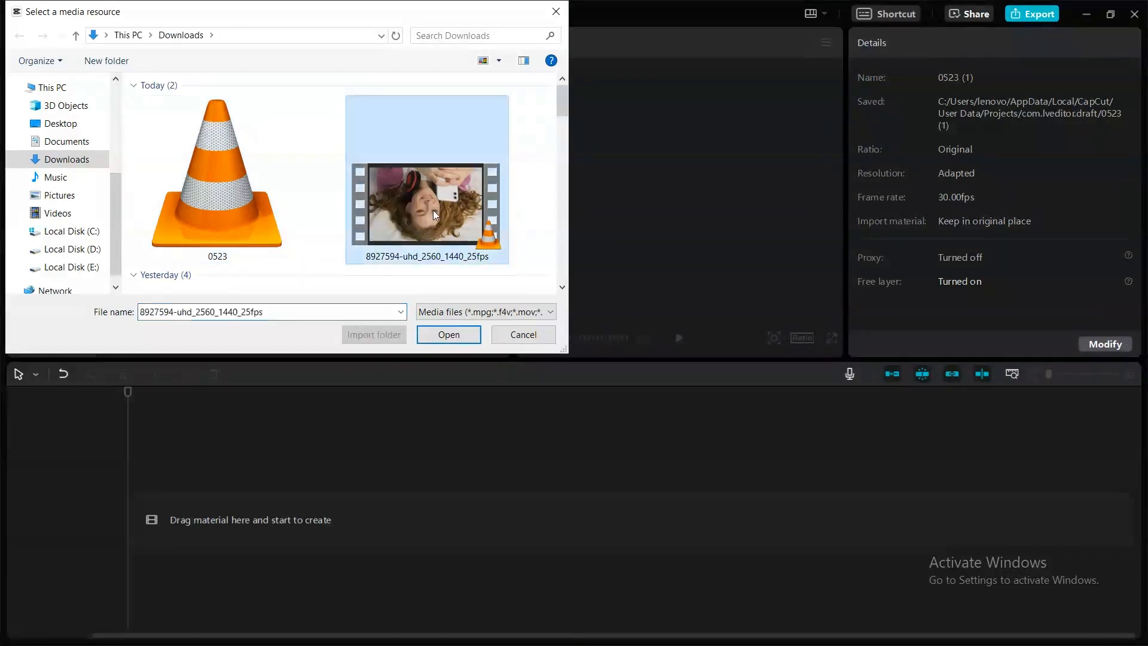
pyautogui.click(449, 335)
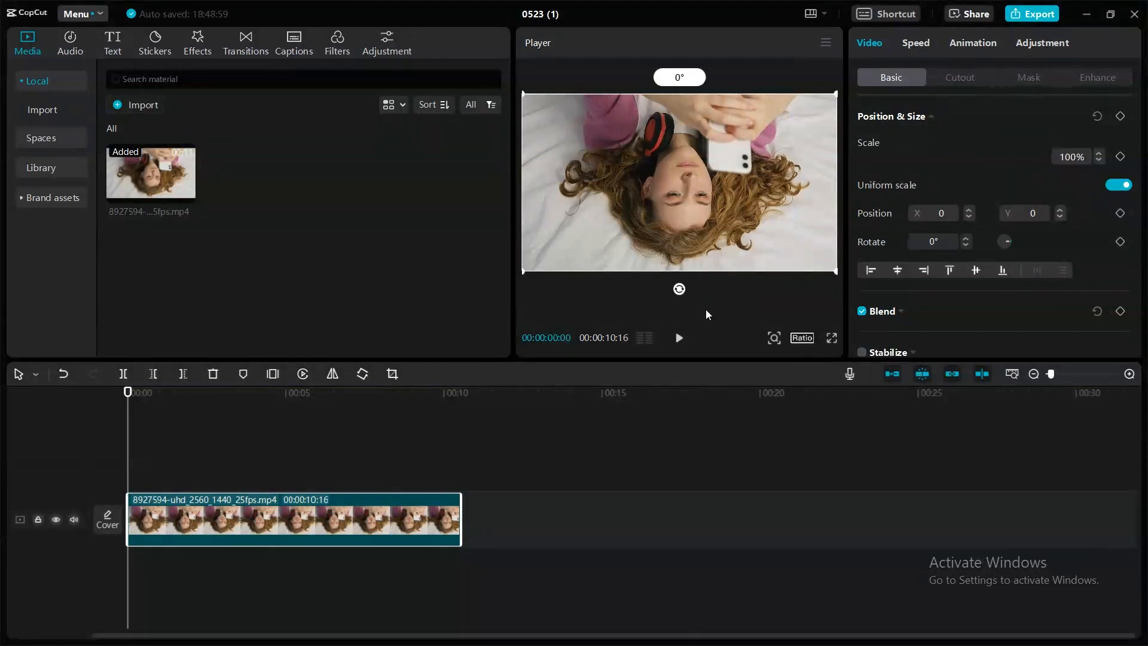
# Rotate the video clip to -180° and set the project's aspect ratio to 16:9.
pyautogui.moveTo(680, 289); pyautogui.dragTo(686, 175)
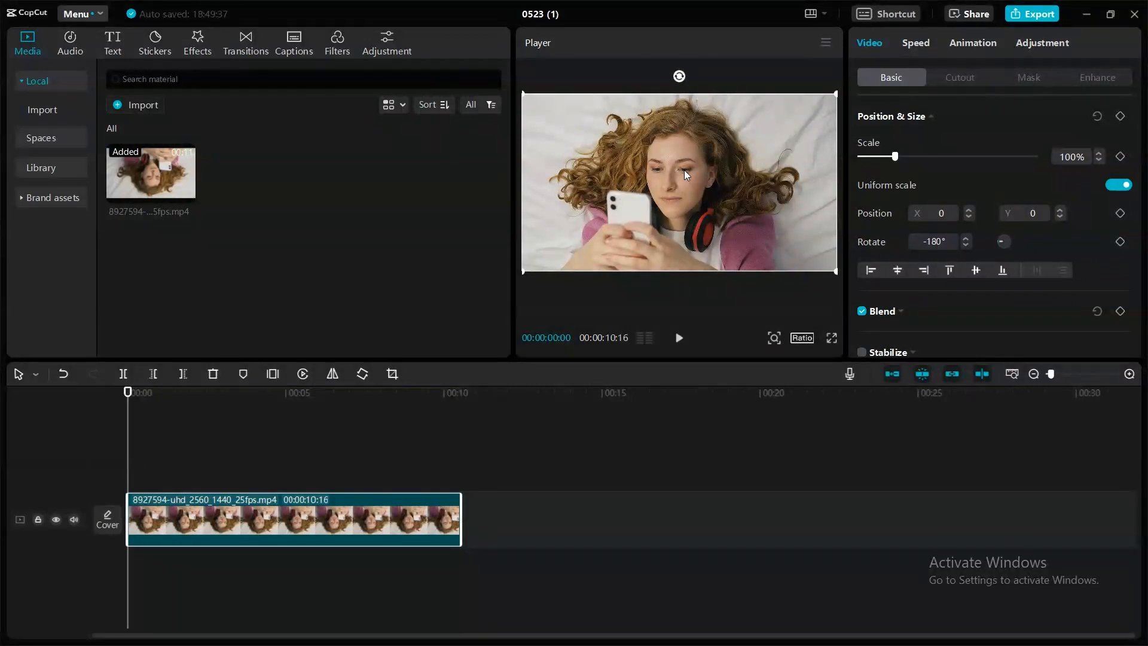
pyautogui.click(802, 339)
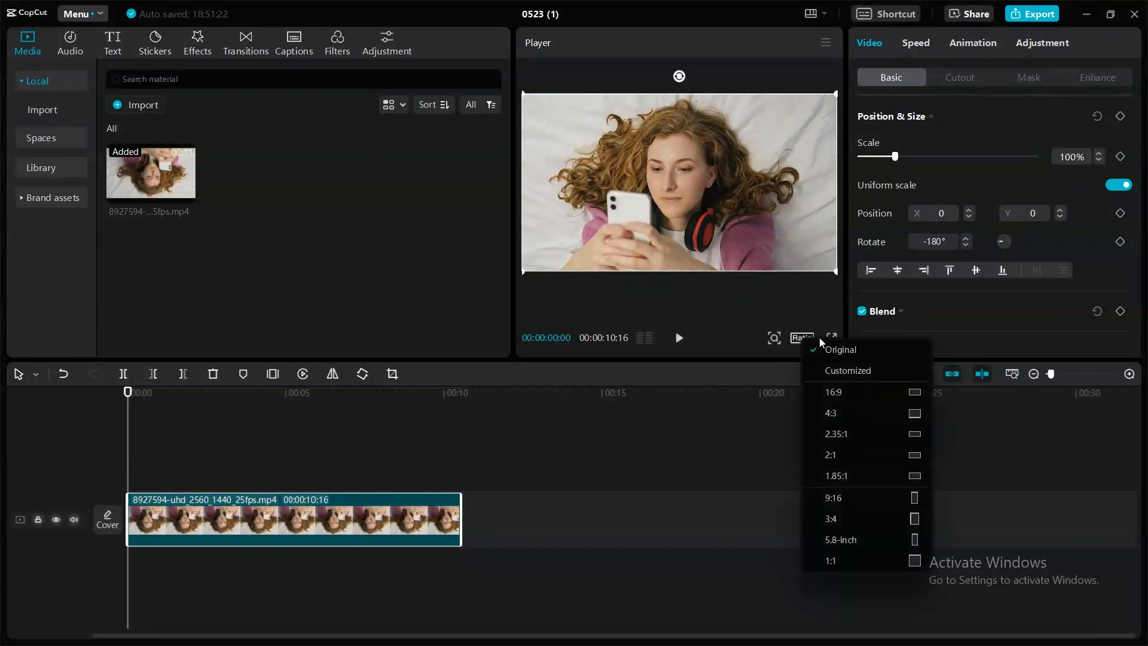
pyautogui.click(860, 392)
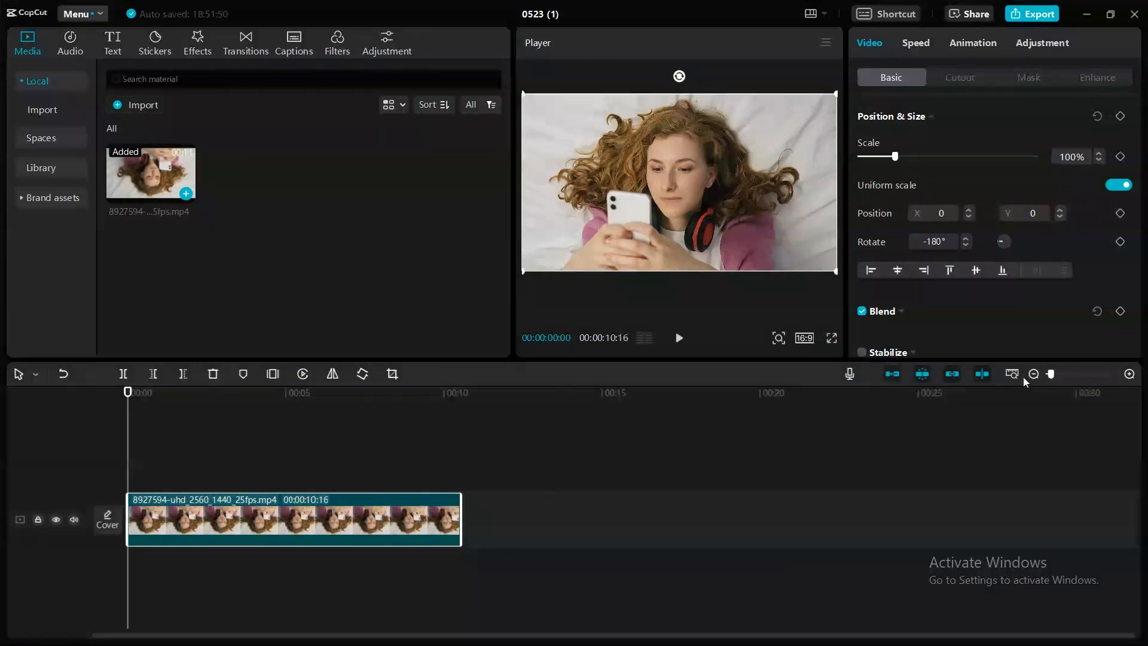
# Add a default text clip above the video and extend it to the video clip's full length.
pyautogui.click(1130, 374)
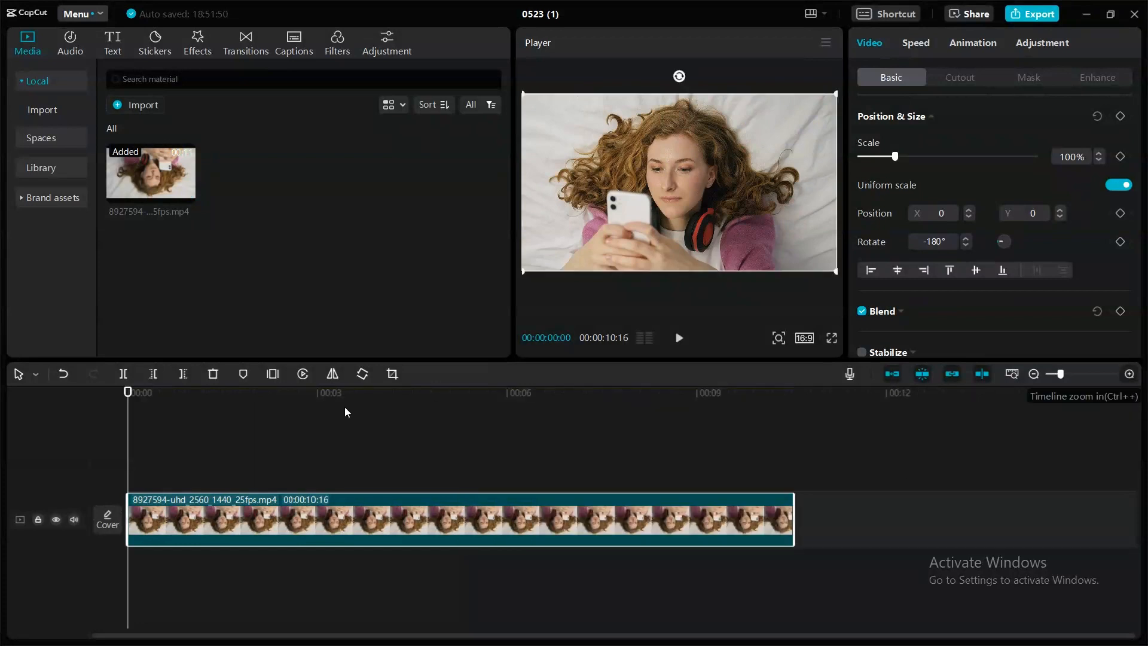
pyautogui.click(1130, 374)
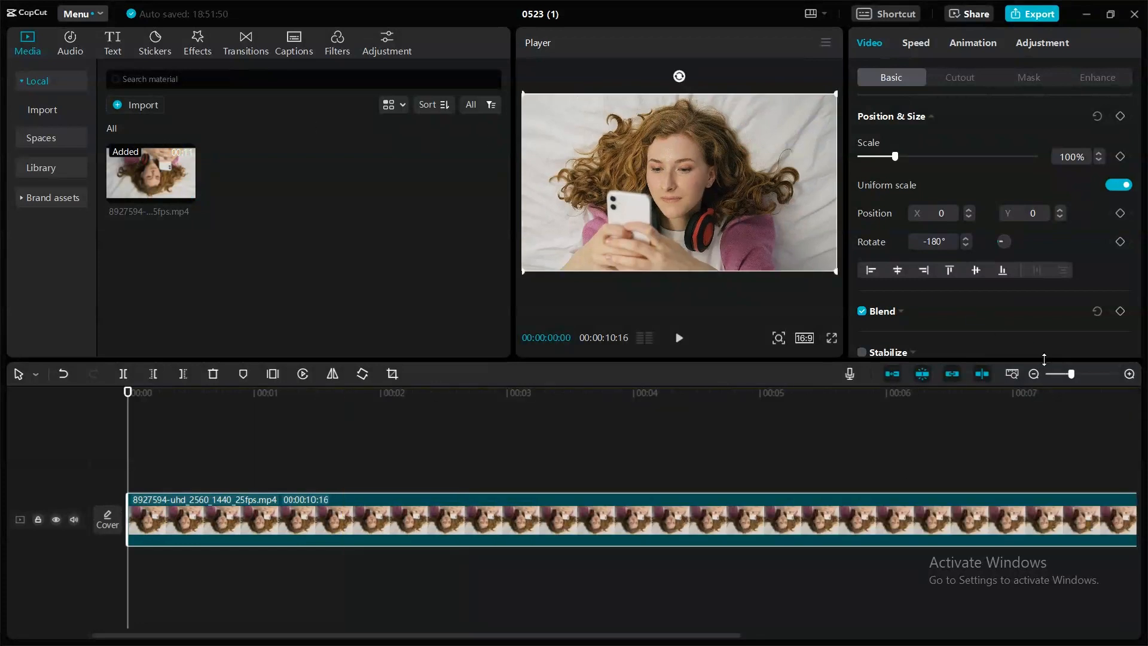
pyautogui.click(1035, 375)
pyautogui.click(1035, 374)
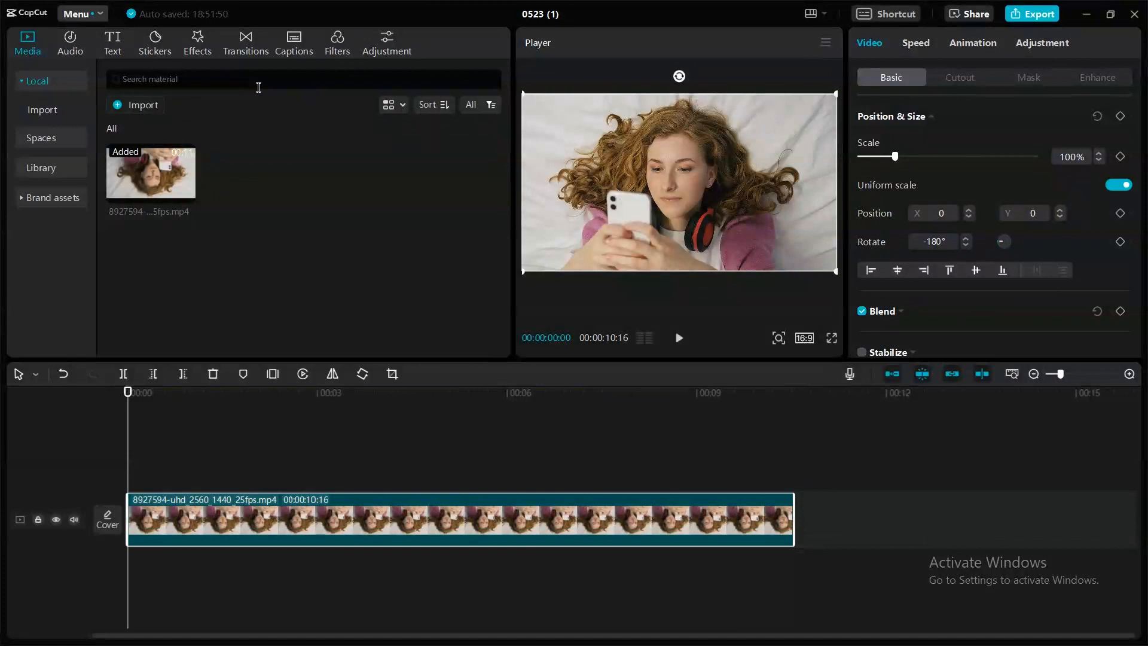
pyautogui.click(115, 42)
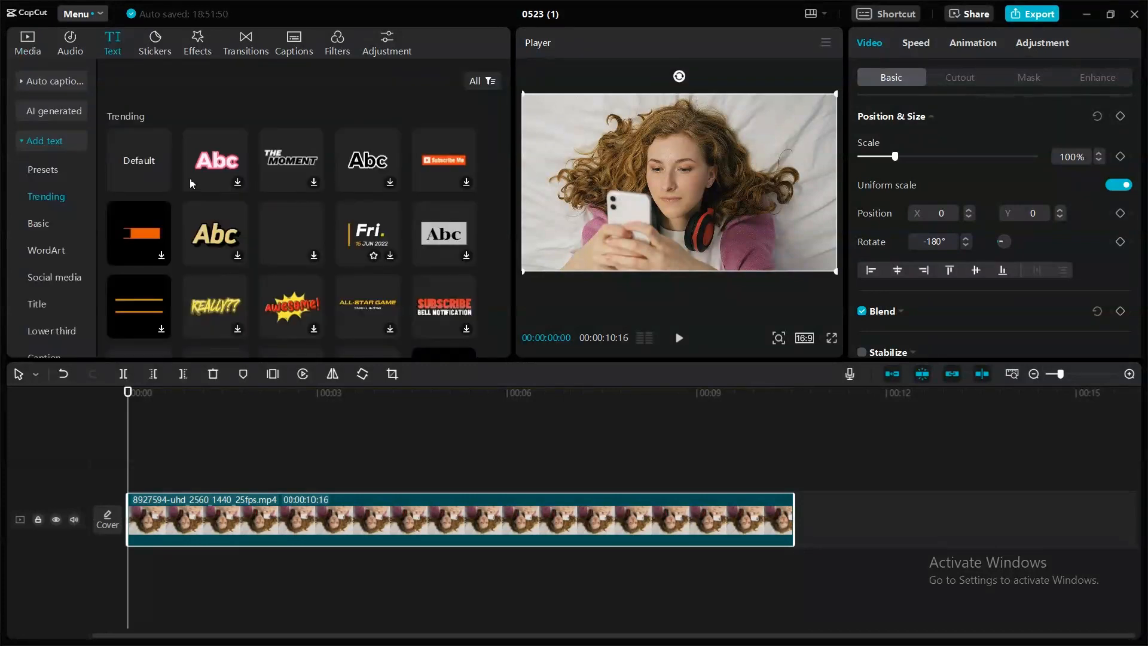
pyautogui.click(134, 167)
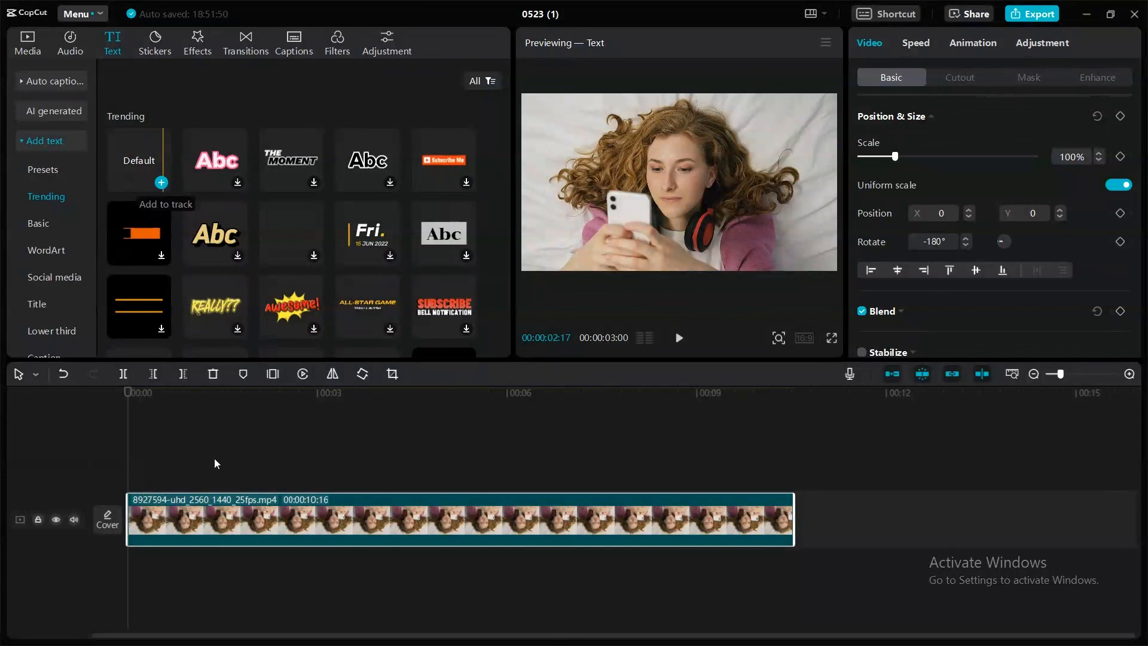
pyautogui.moveTo(215, 464); pyautogui.dragTo(217, 473)
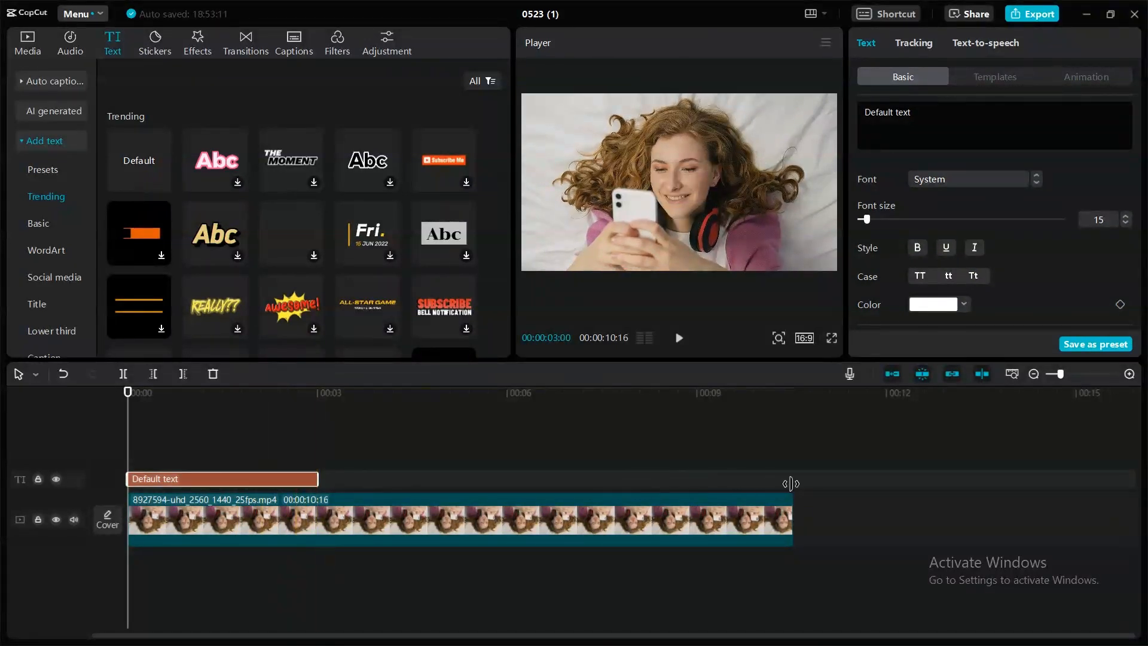
pyautogui.moveTo(794, 483); pyautogui.dragTo(791, 483)
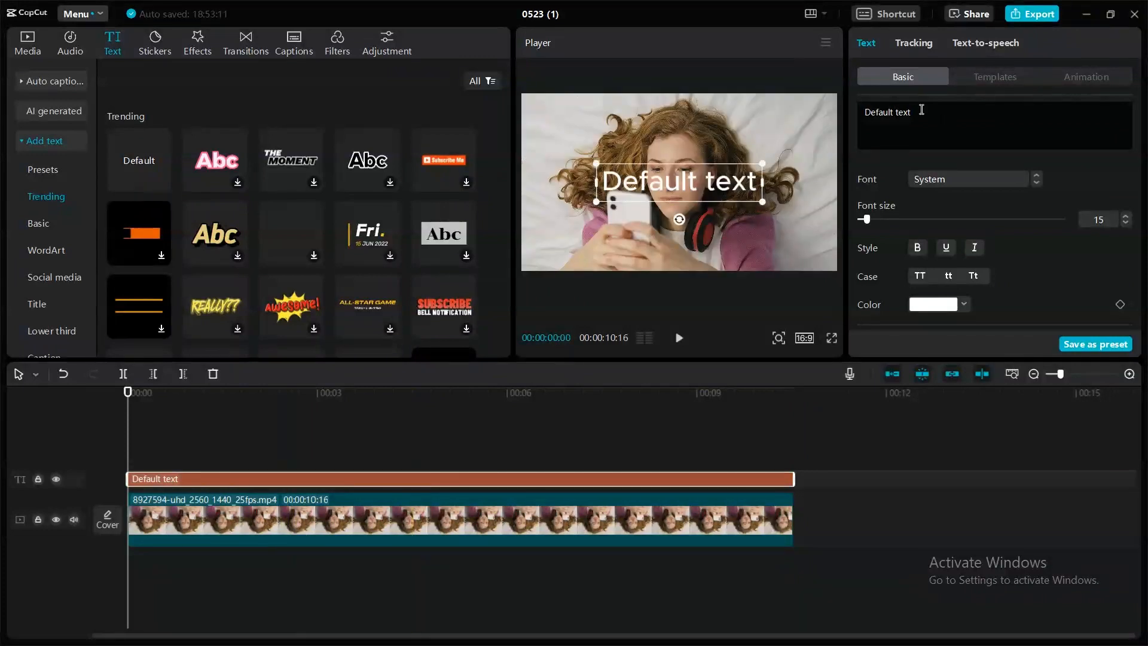
# Replace the default text with "Hey , What's up?".
pyautogui.hotkey('ctrl', 'a')
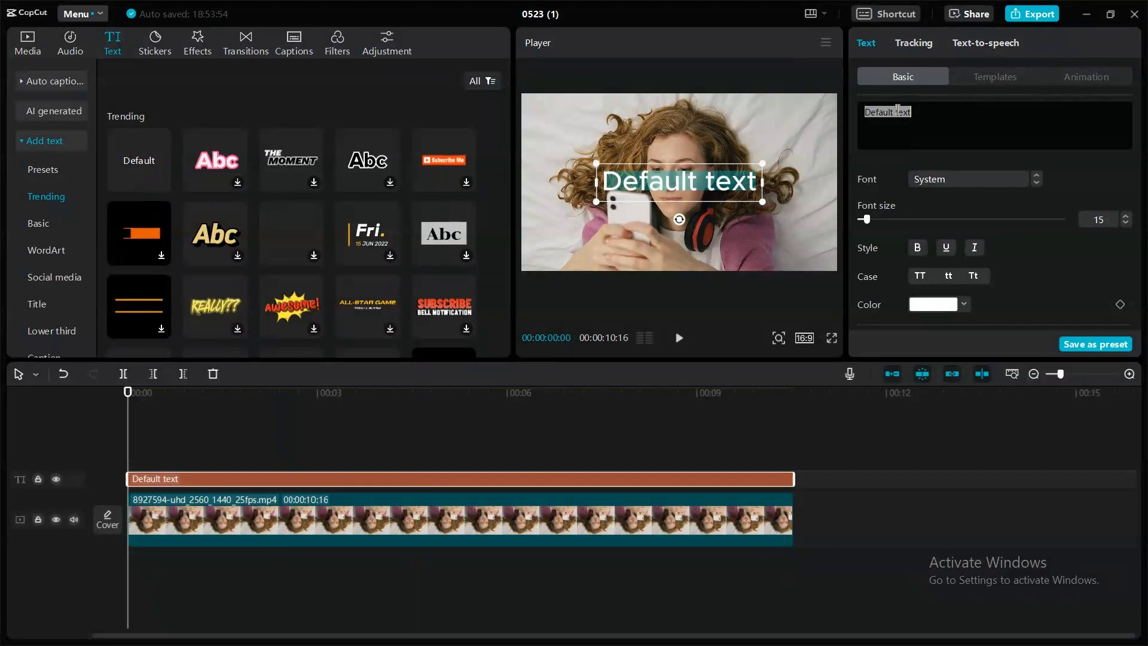
pyautogui.press('BackSpace')
pyautogui.write('H')
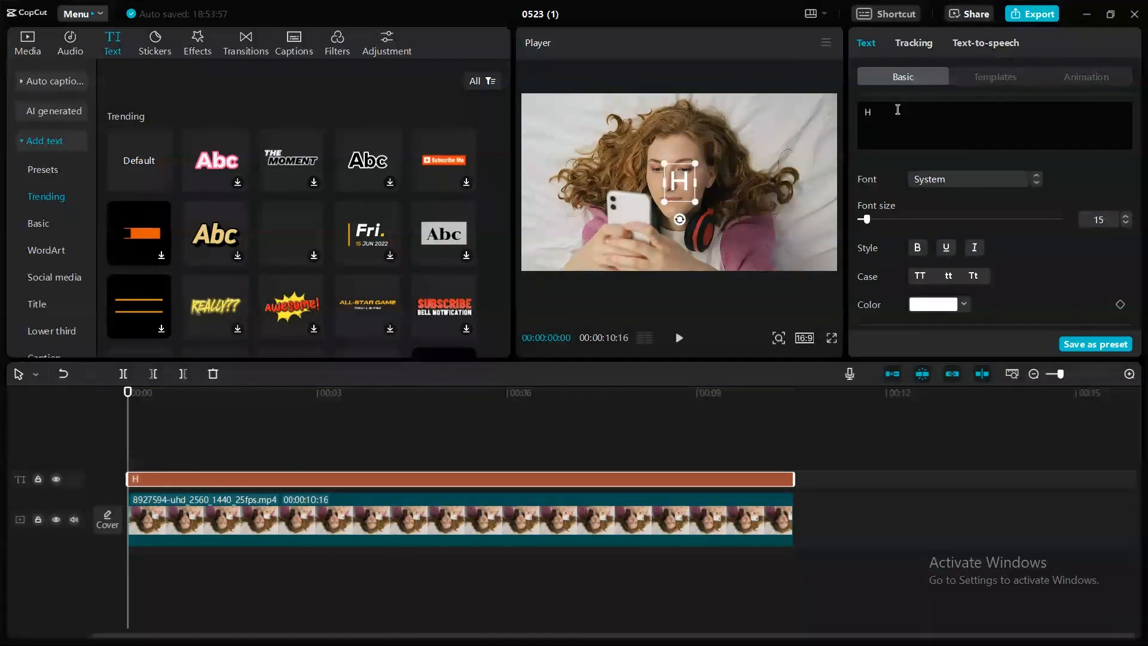
pyautogui.write('ey')
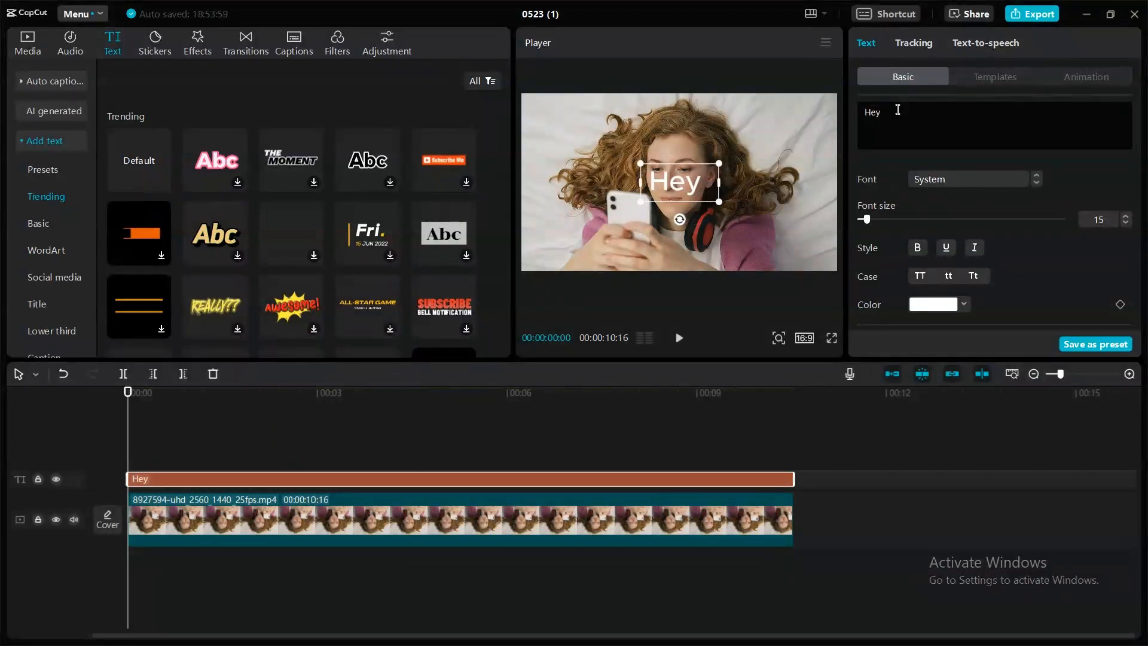
pyautogui.write(' , What')
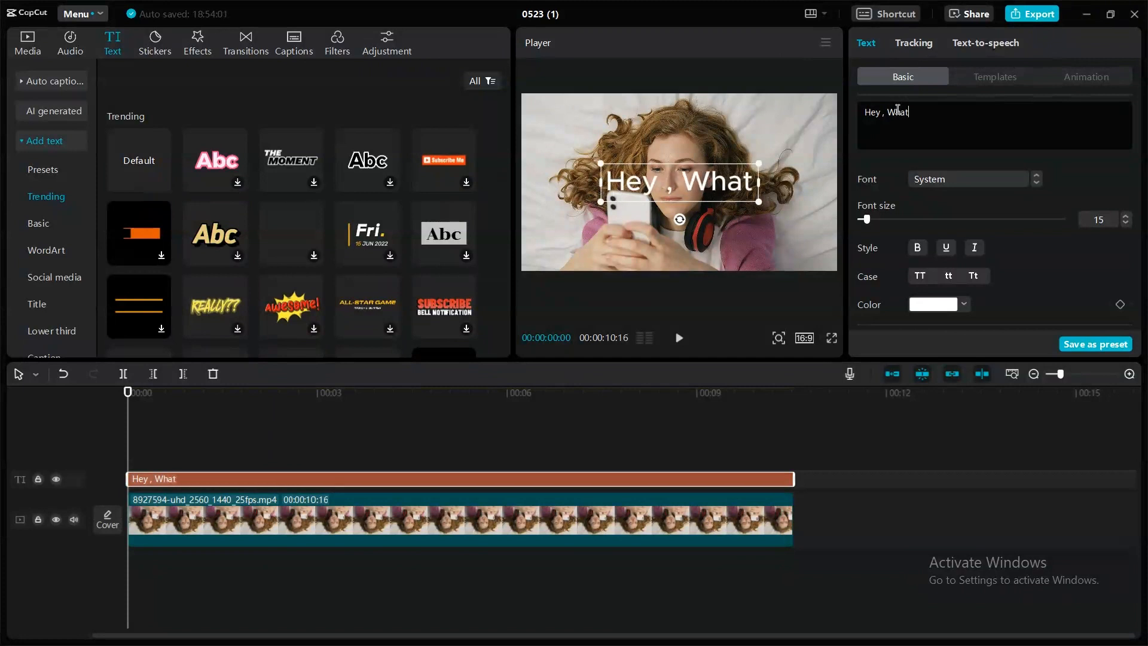
pyautogui.write("'s up")
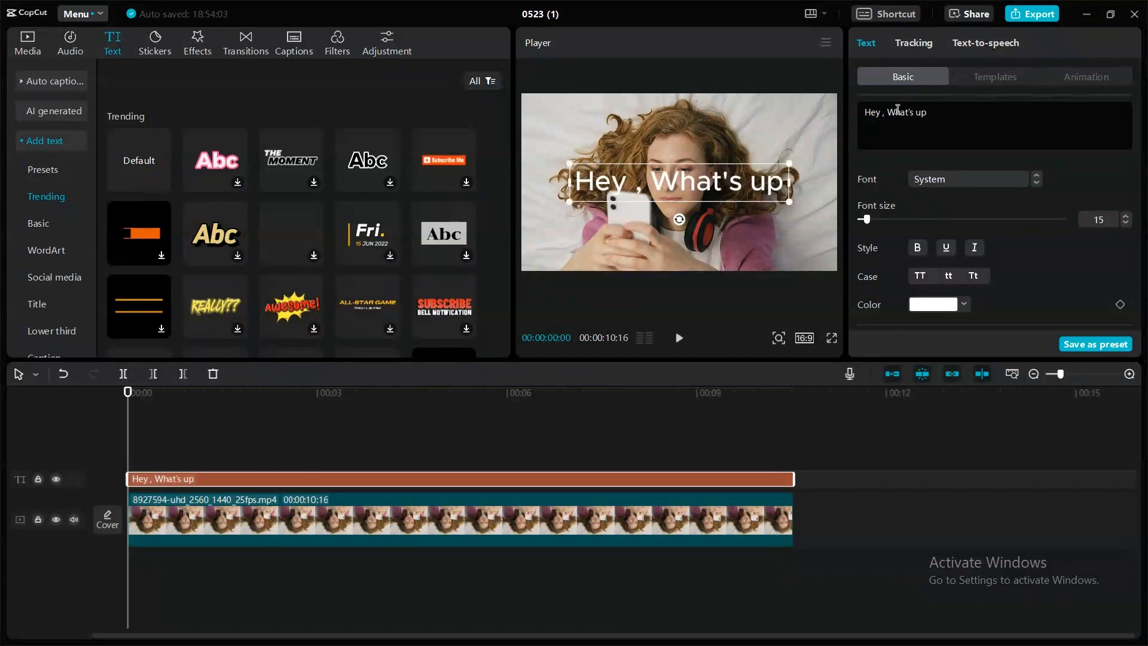
pyautogui.write('?')
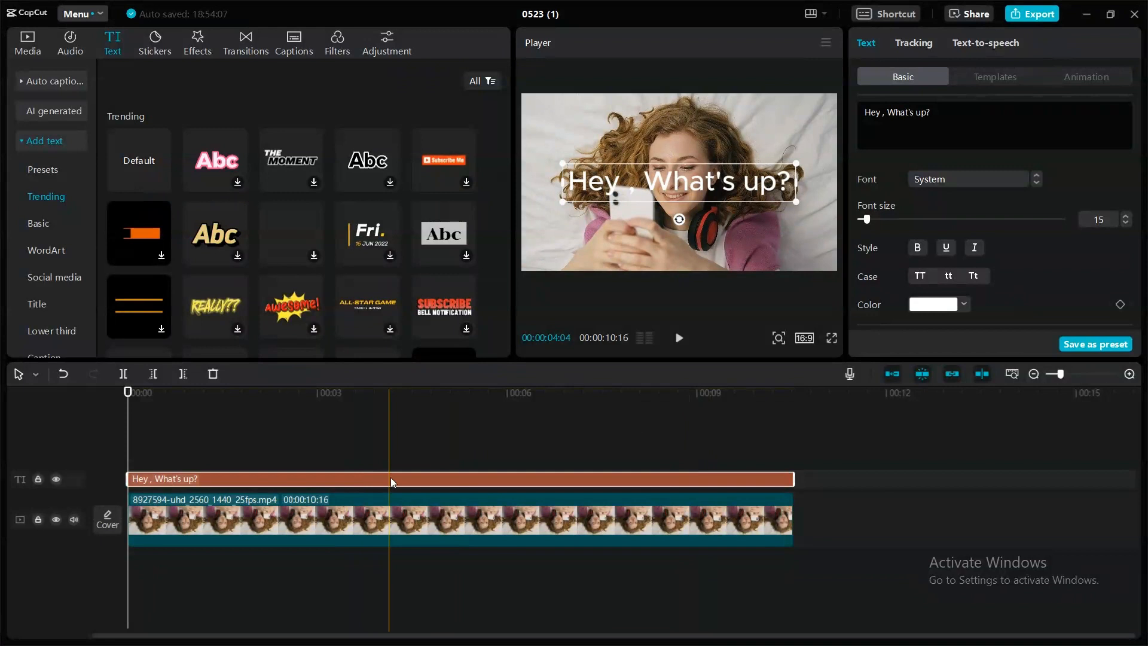
# Duplicate the text clip on a new track, placing the copy in the lower part of the frame and the original in the upper part.
pyautogui.hotkey('ctrl', 'v')
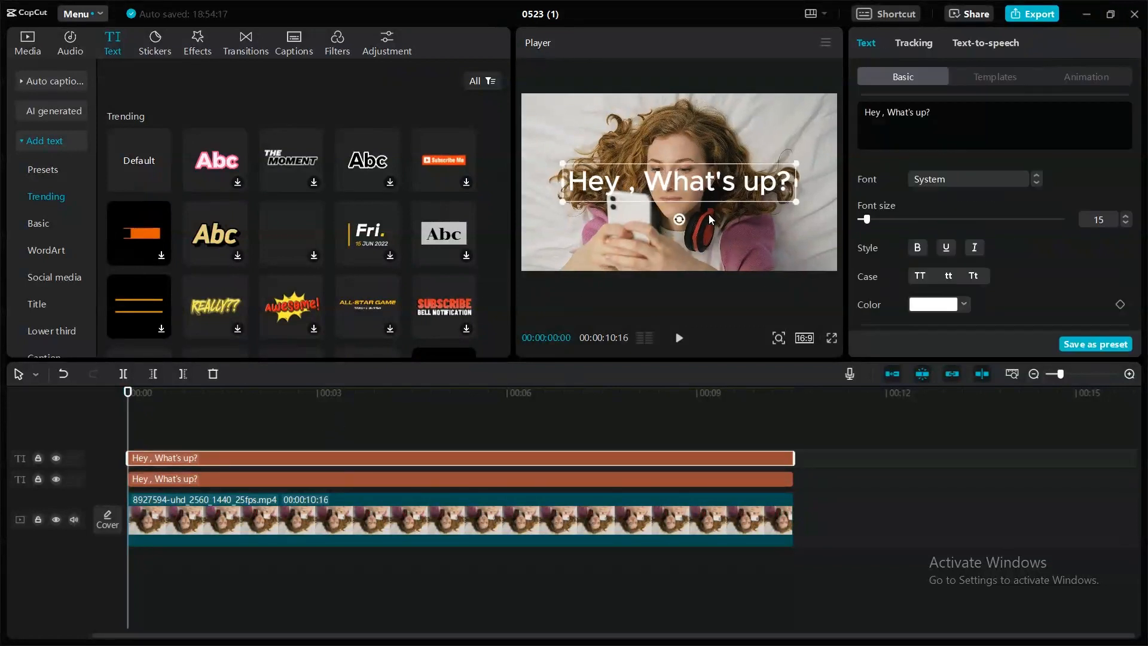
pyautogui.moveTo(711, 181); pyautogui.dragTo(712, 231)
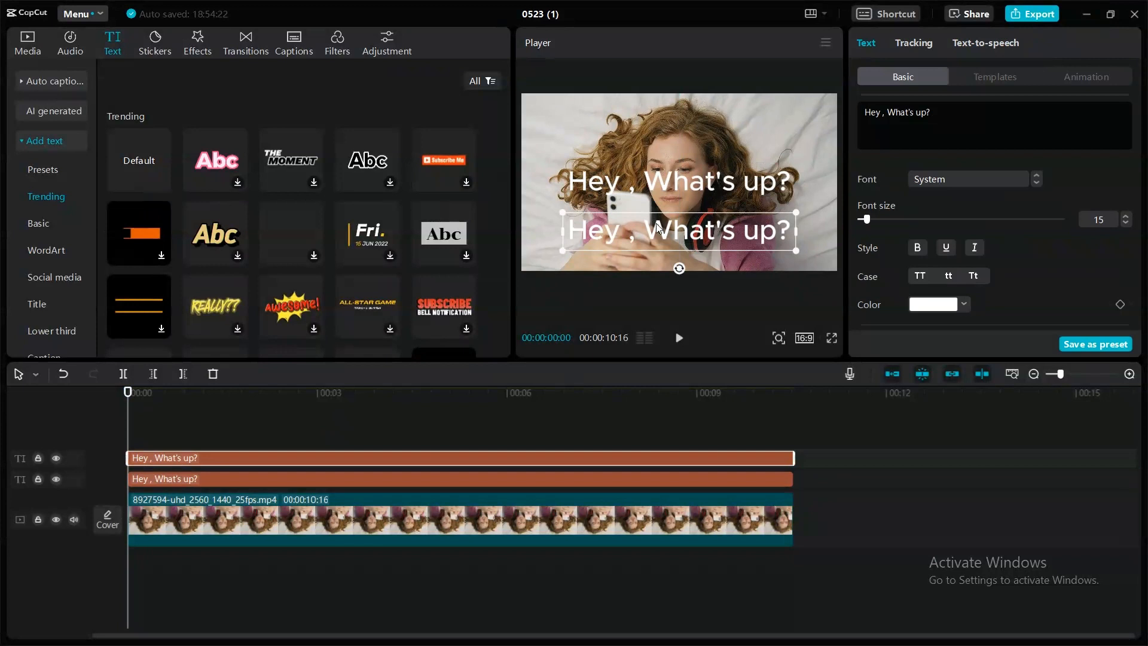
pyautogui.click(699, 187)
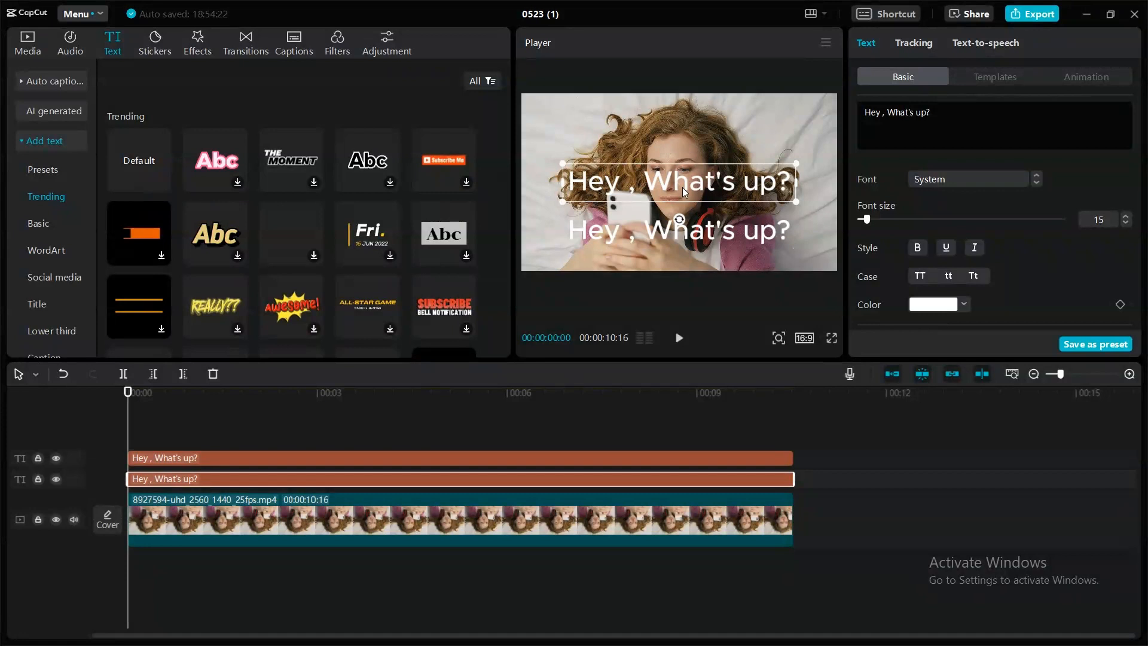
pyautogui.moveTo(683, 188); pyautogui.dragTo(663, 141)
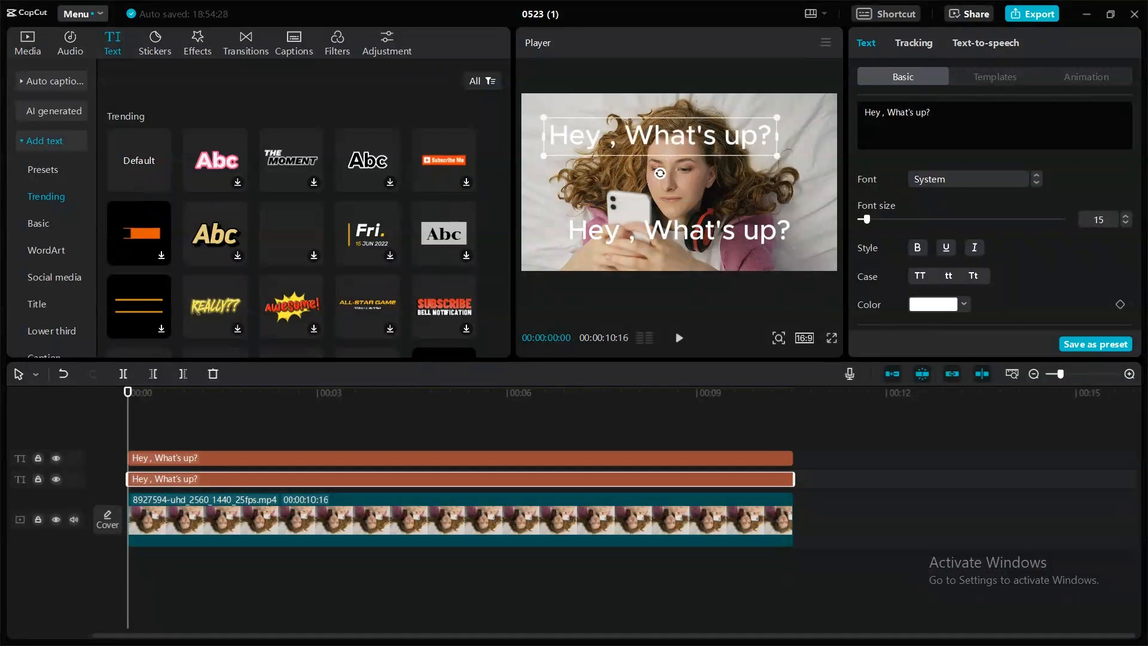
# Apply the white "I miss you." bubble template from the Message category to both text clips.
pyautogui.click(1000, 78)
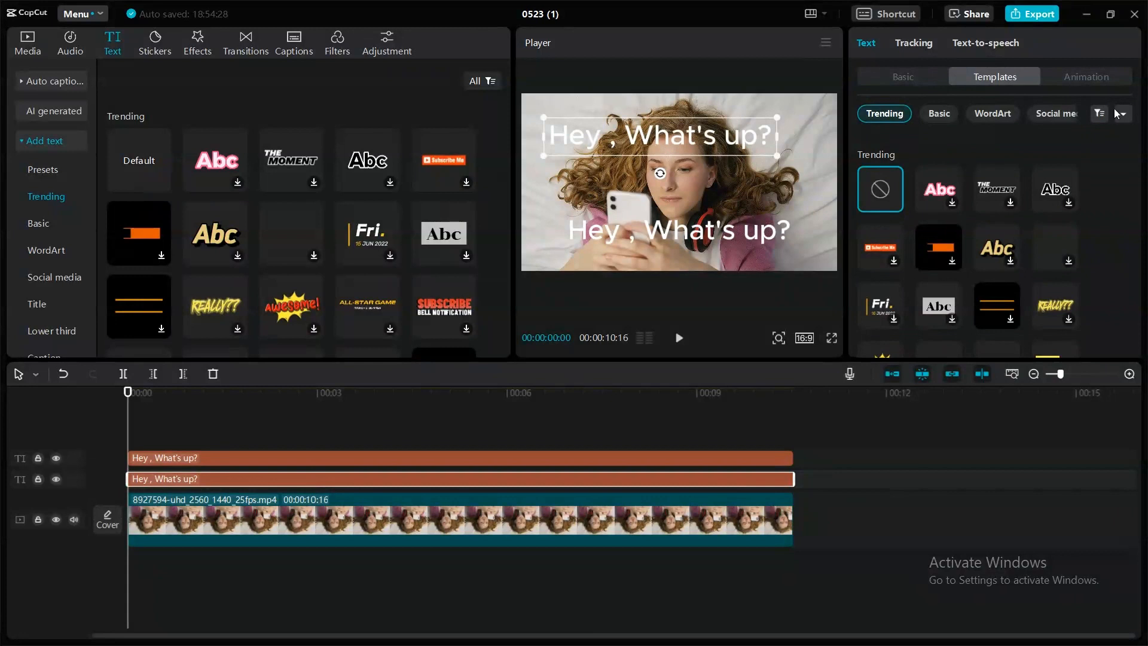
pyautogui.click(1124, 116)
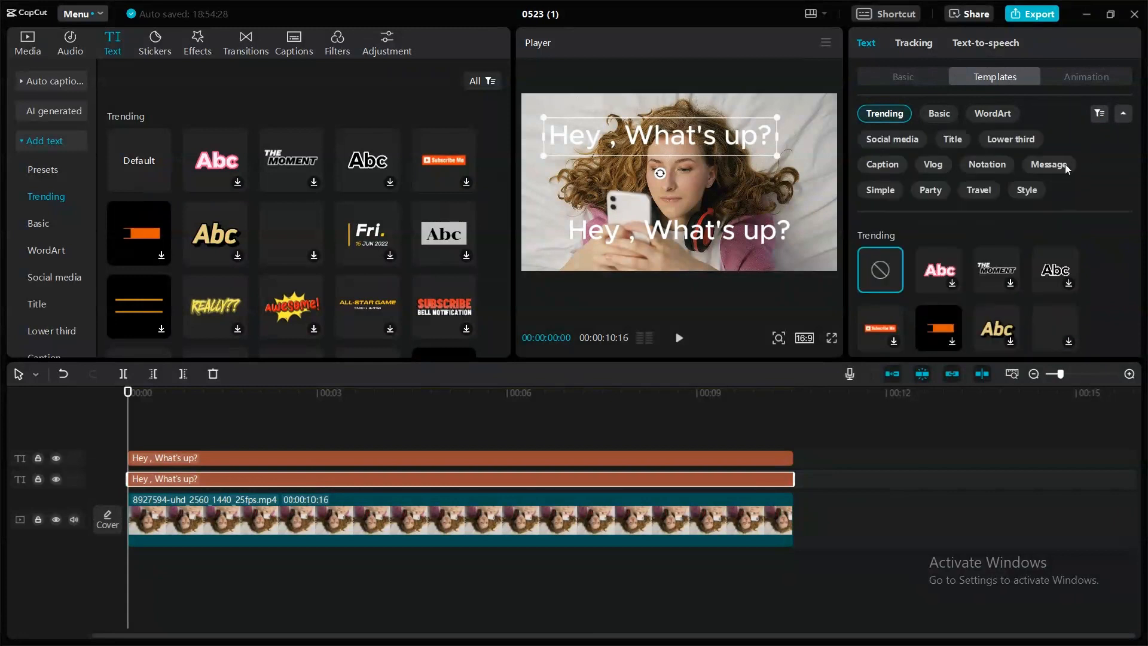
pyautogui.click(1057, 165)
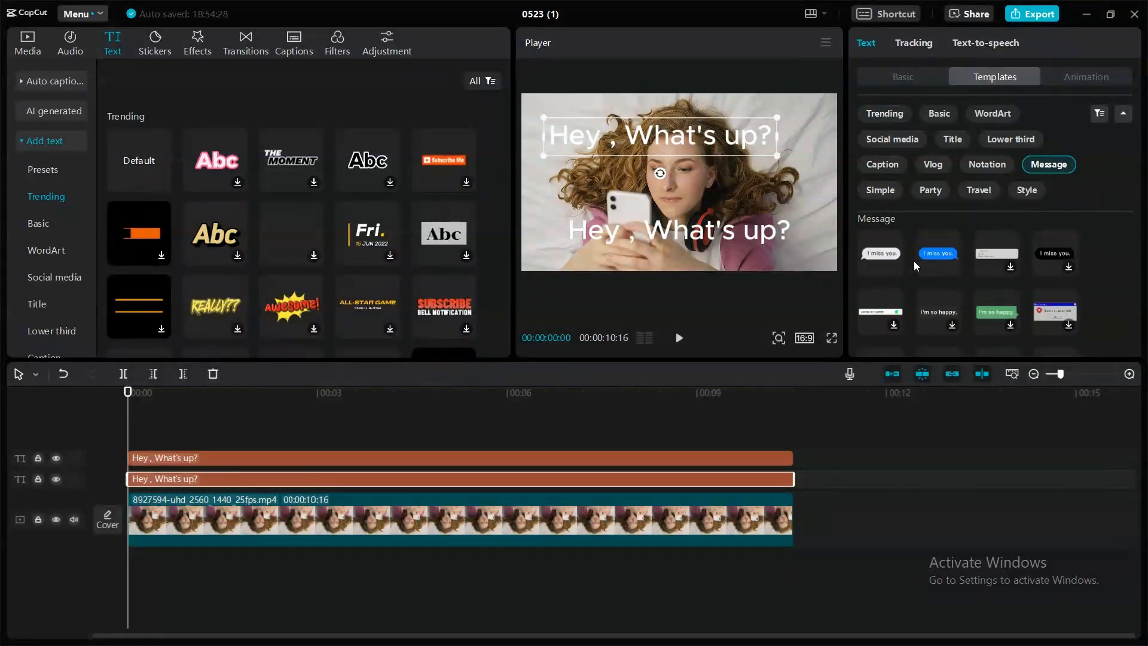
pyautogui.click(877, 256)
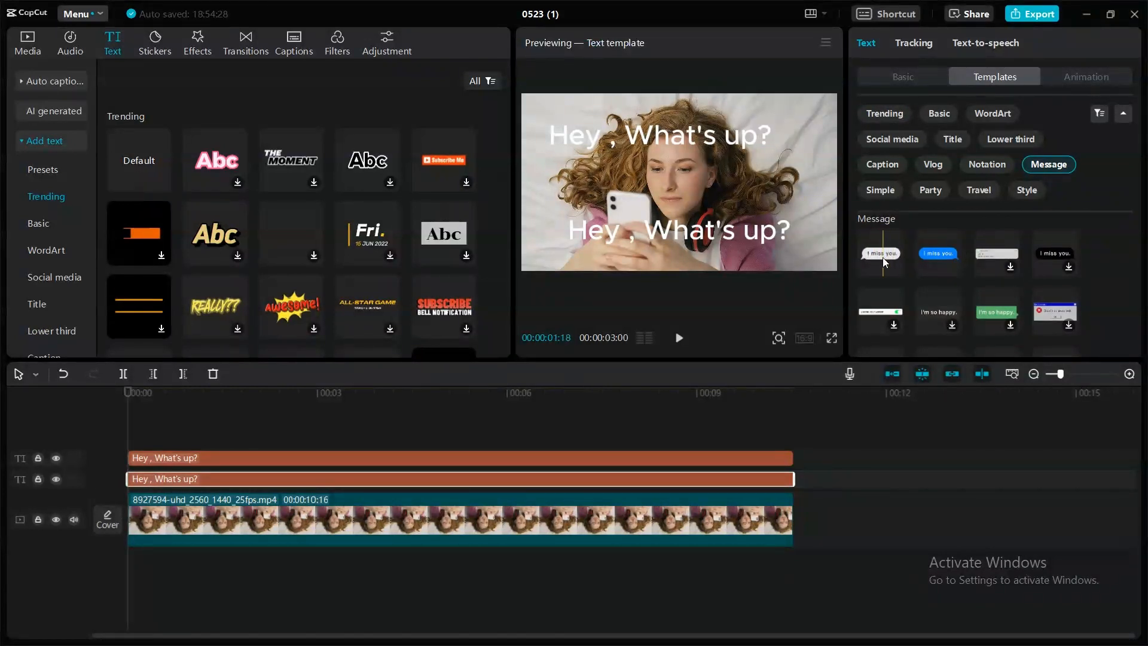
pyautogui.click(883, 257)
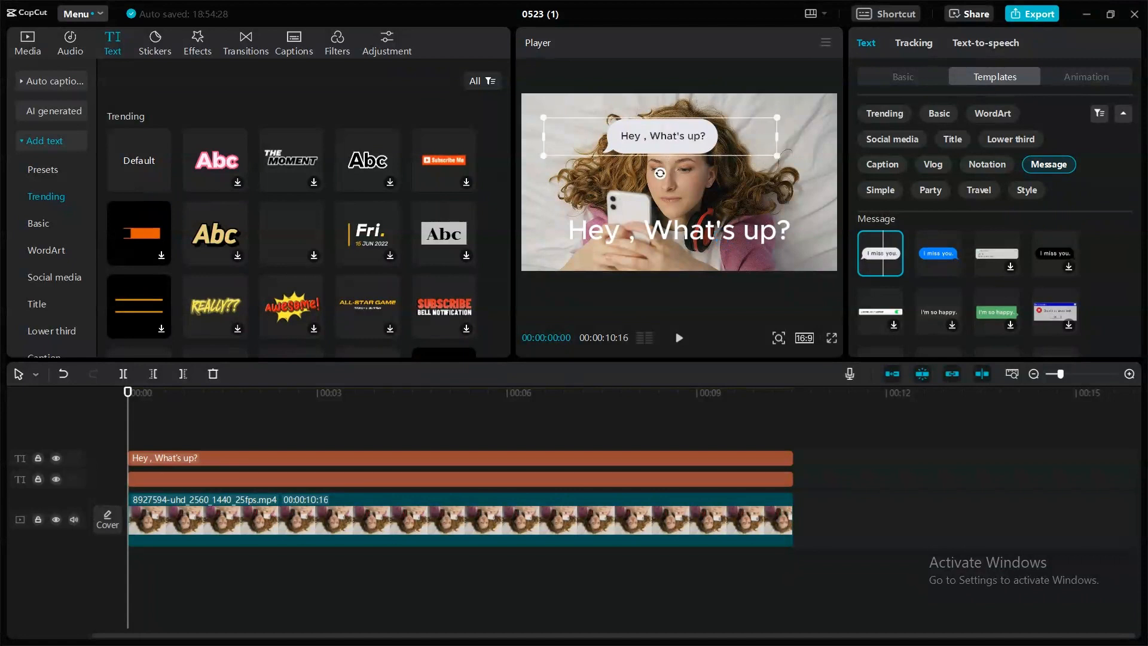
pyautogui.click(877, 250)
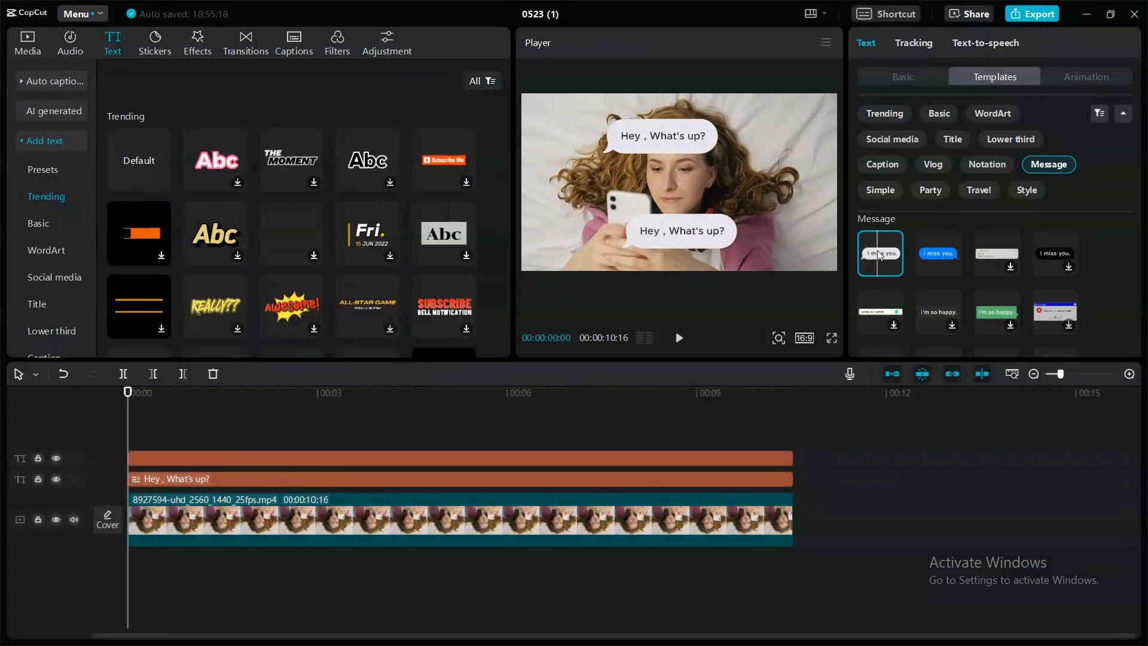
# Move both message bubbles to the left side of the video frame, aligned one above the other.
pyautogui.click(629, 223)
pyautogui.moveTo(637, 228); pyautogui.dragTo(583, 217)
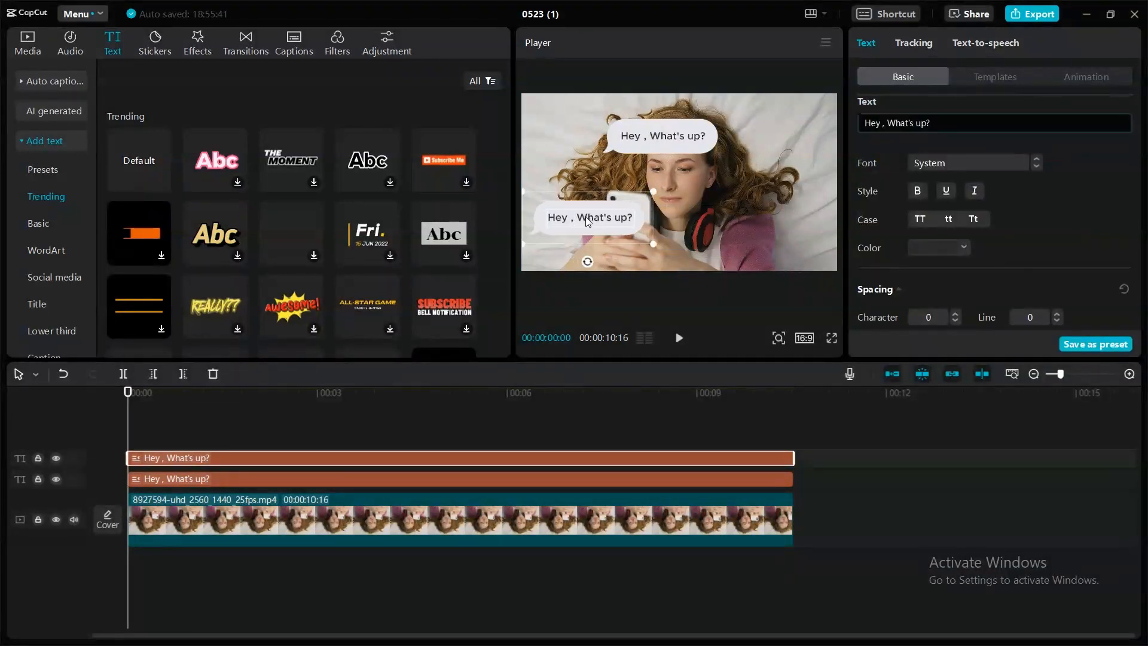
pyautogui.moveTo(651, 143); pyautogui.dragTo(576, 138)
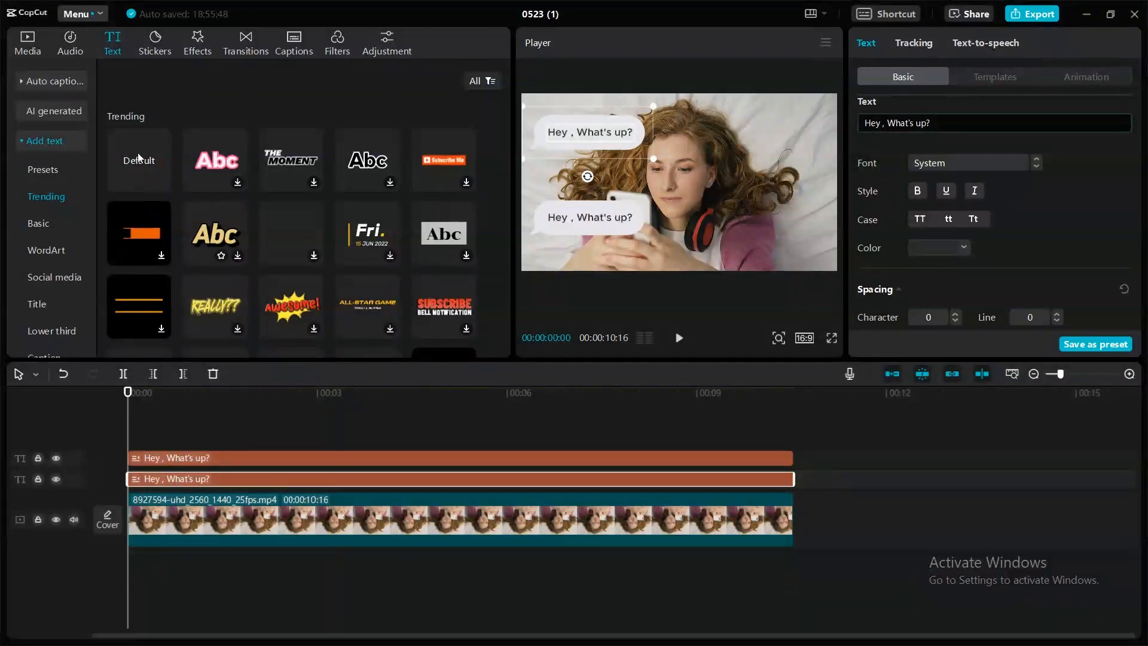
# Add a new default text clip on its own track and change its text to "Who is this?".
pyautogui.moveTo(138, 169)
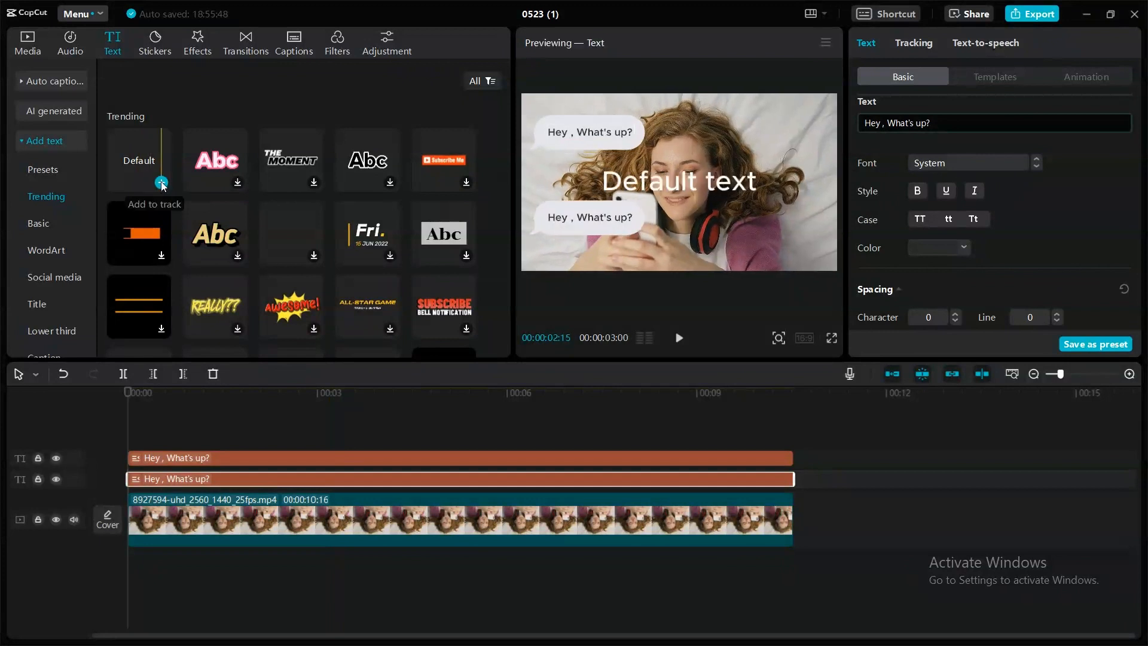
pyautogui.click(161, 183)
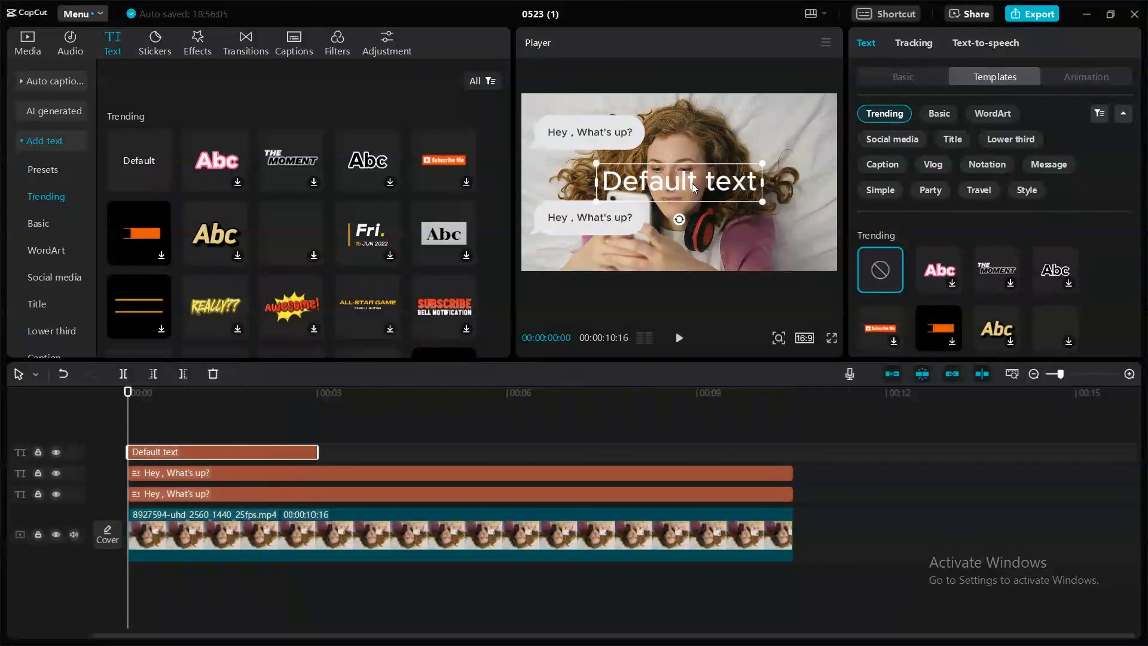
pyautogui.click(913, 77)
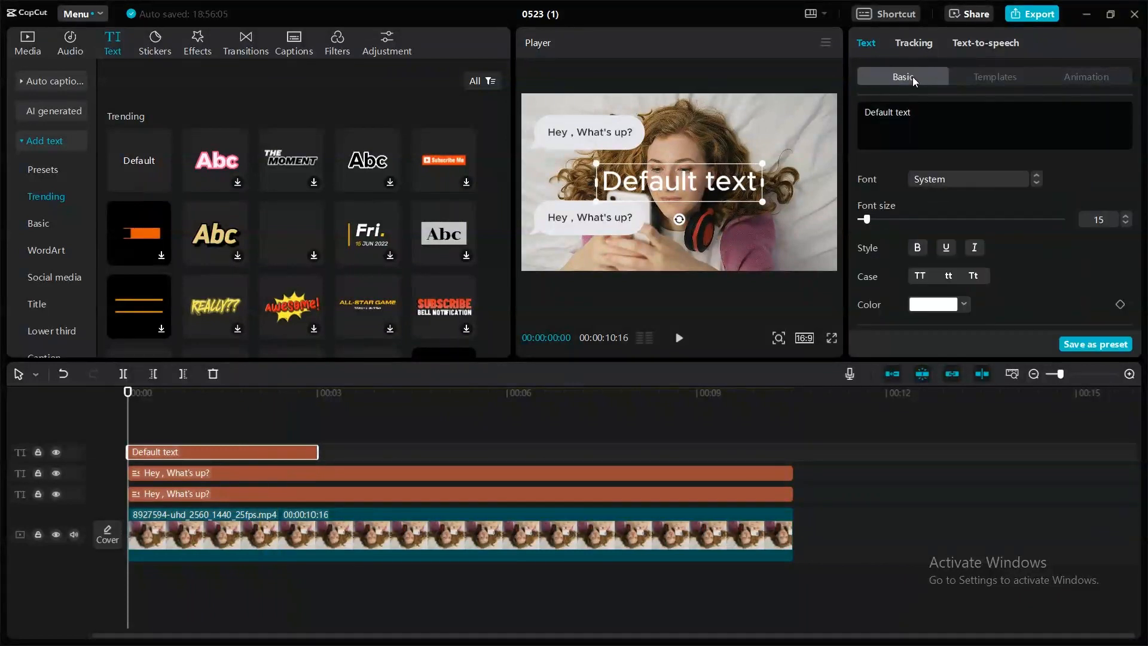
pyautogui.tripleClick(902, 116)
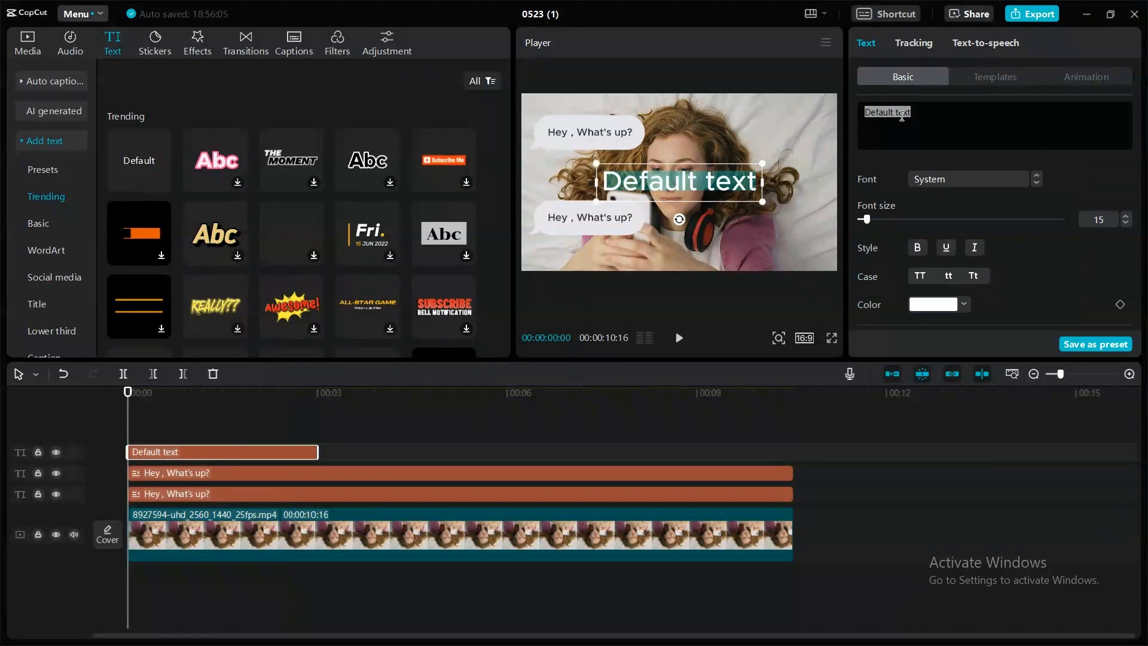
pyautogui.press('BackSpace')
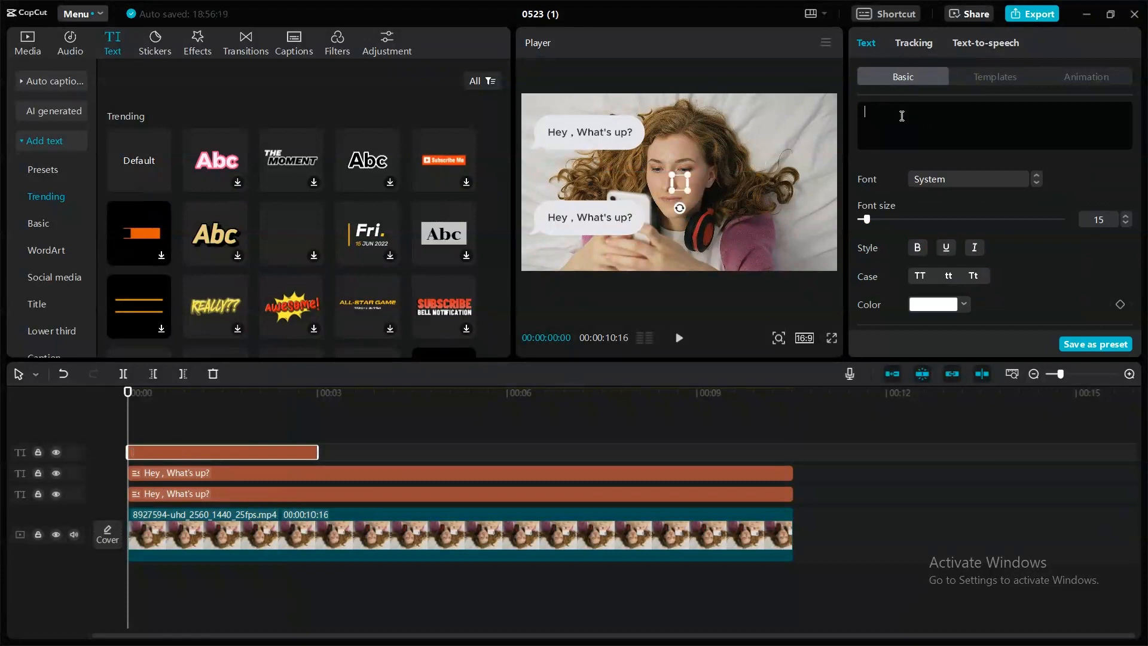
pyautogui.write('I')
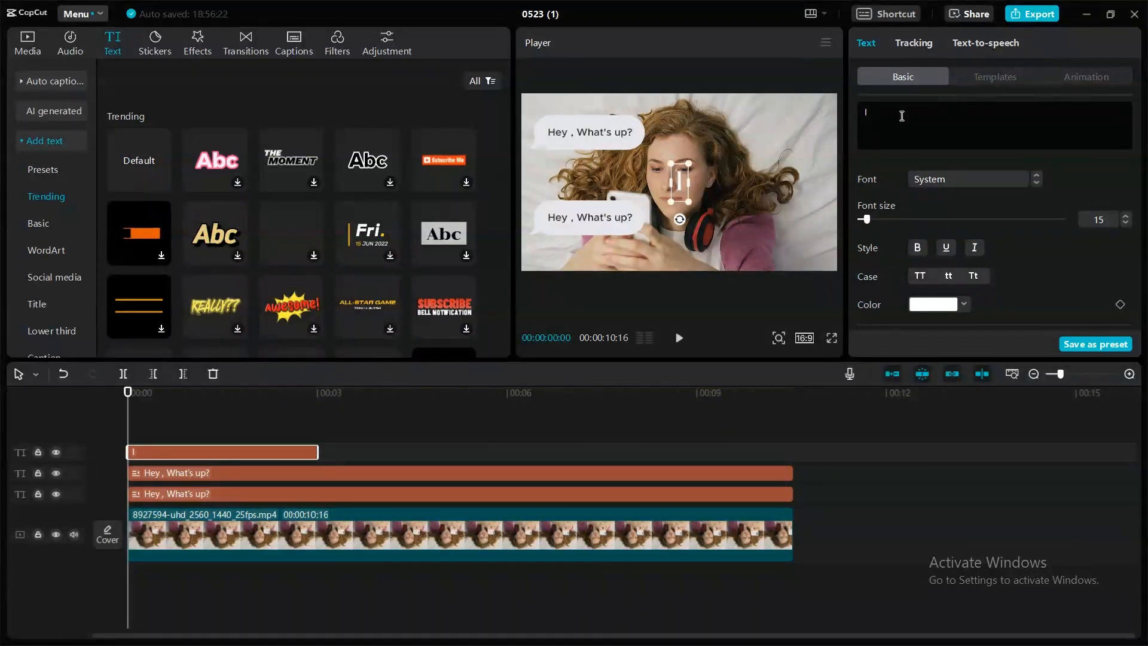
pyautogui.press('BackSpace')
pyautogui.write('Who')
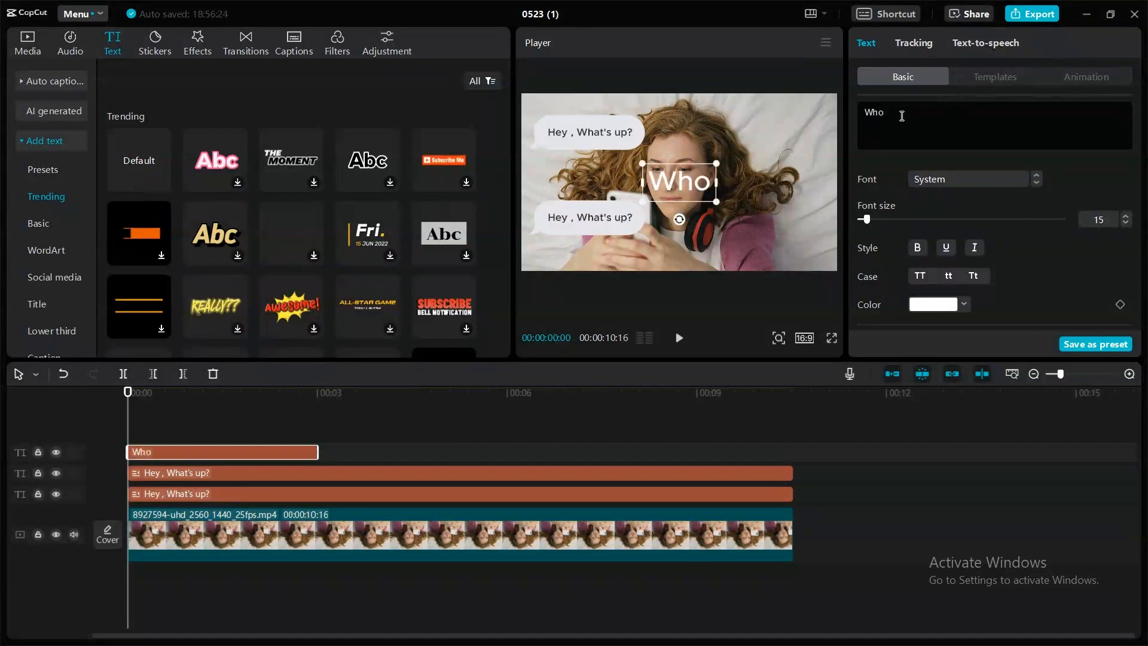
pyautogui.write(' is t')
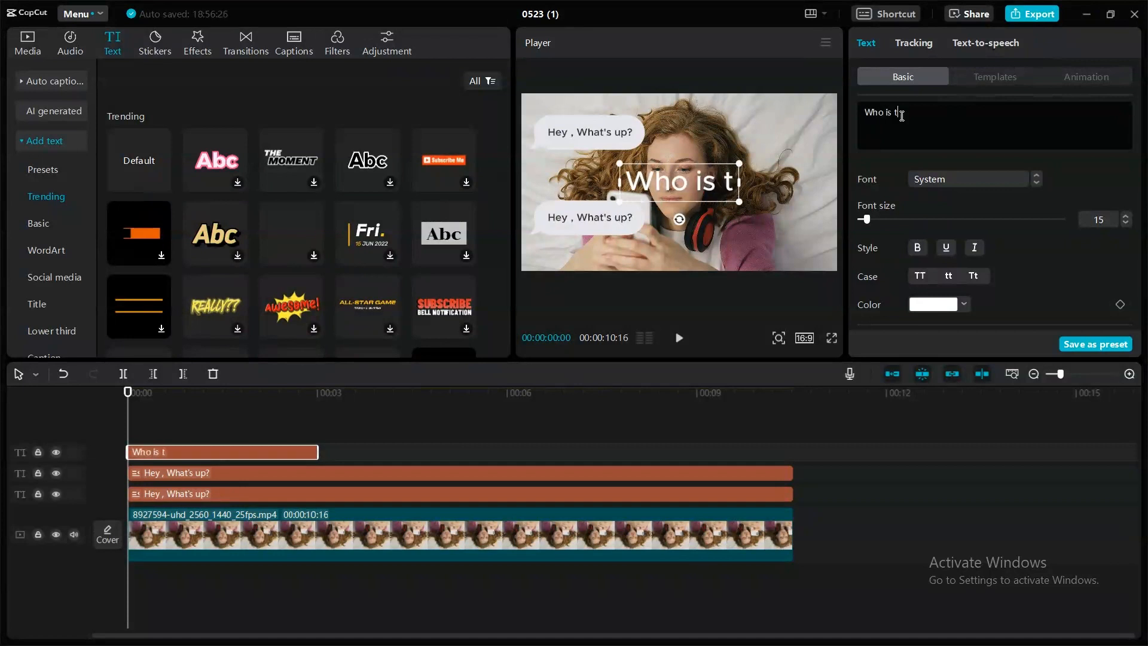
pyautogui.write('his?')
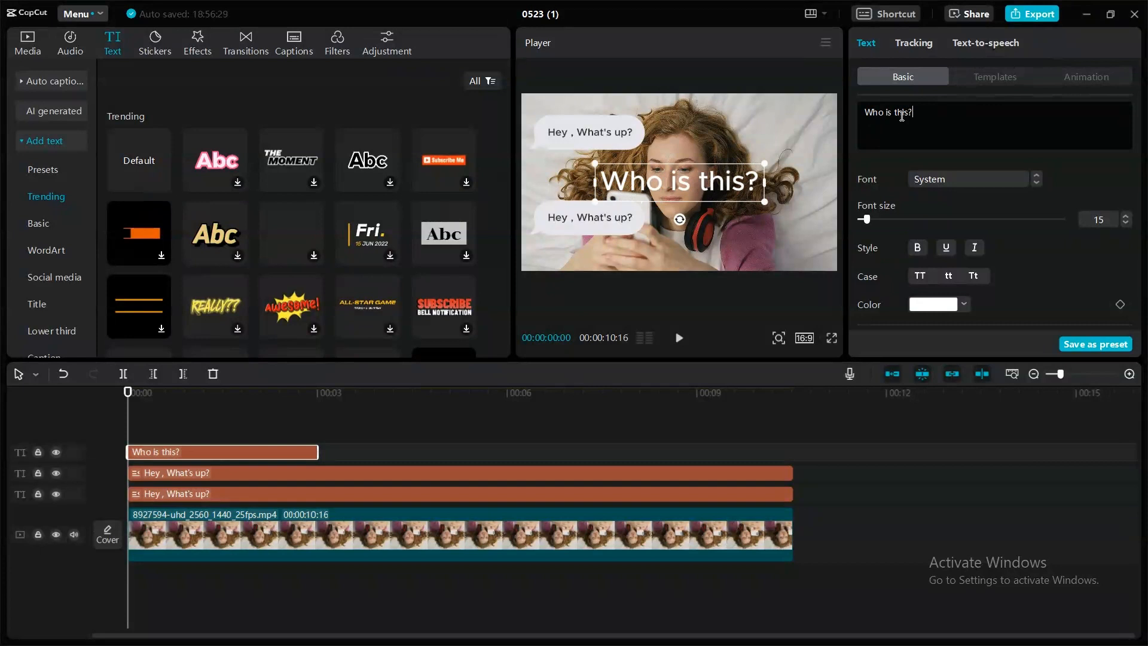
pyautogui.click(1006, 78)
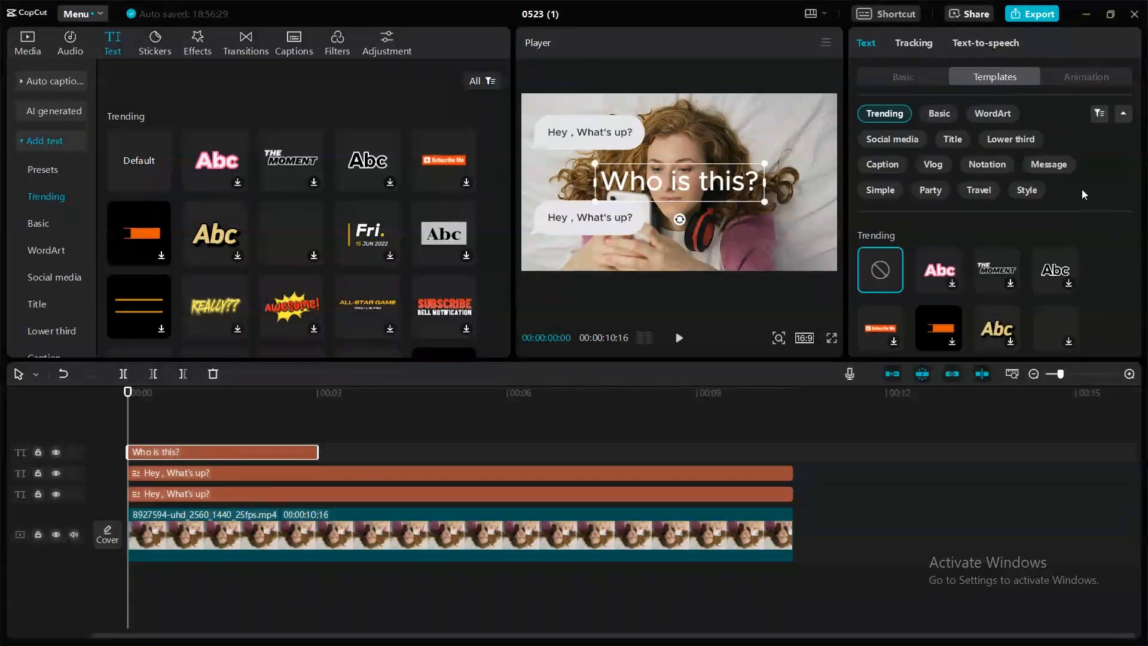
pyautogui.click(1055, 167)
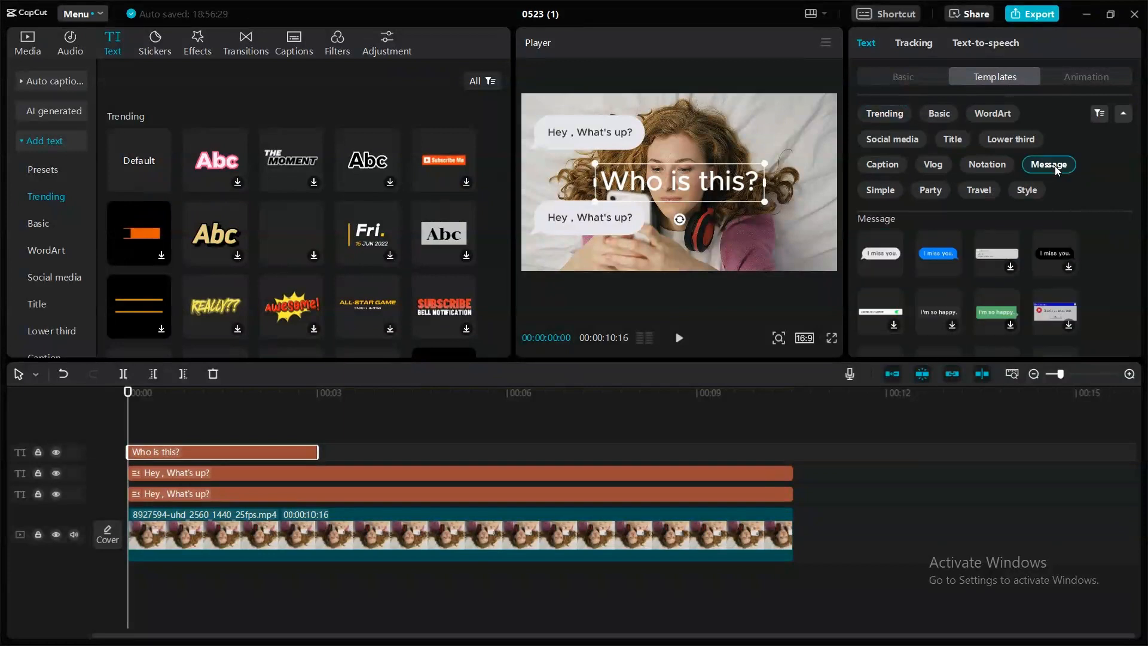
pyautogui.click(881, 257)
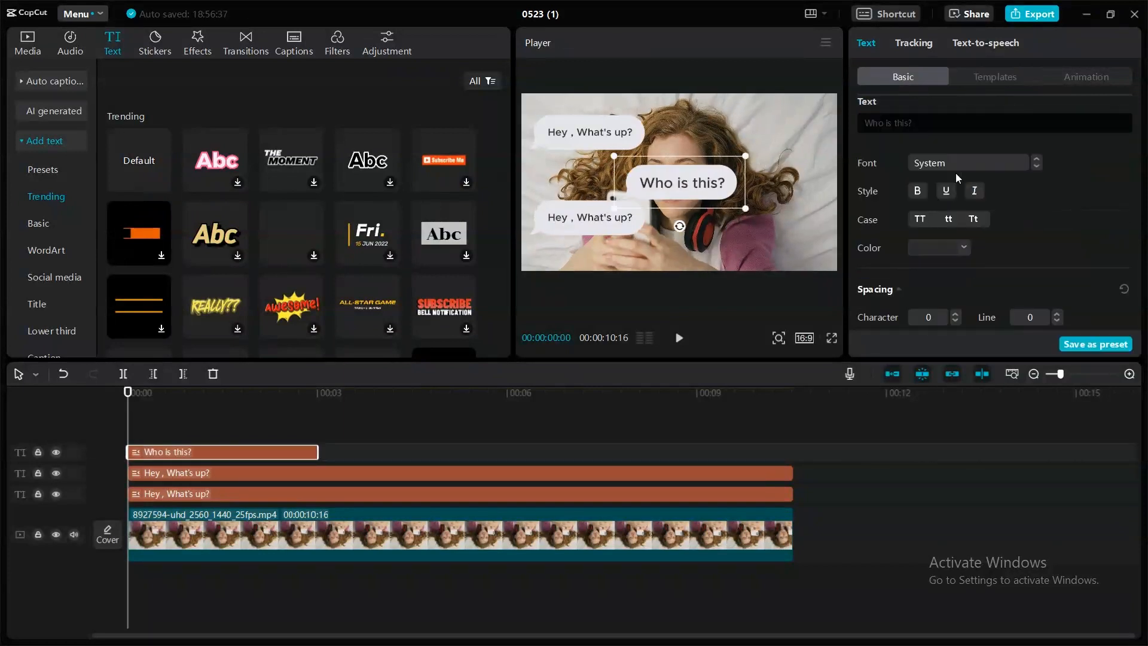
# Apply the blue "I miss you." Message template to the "Who is this?" text and move the bubble to the right side of the video frame.
pyautogui.click(1005, 79)
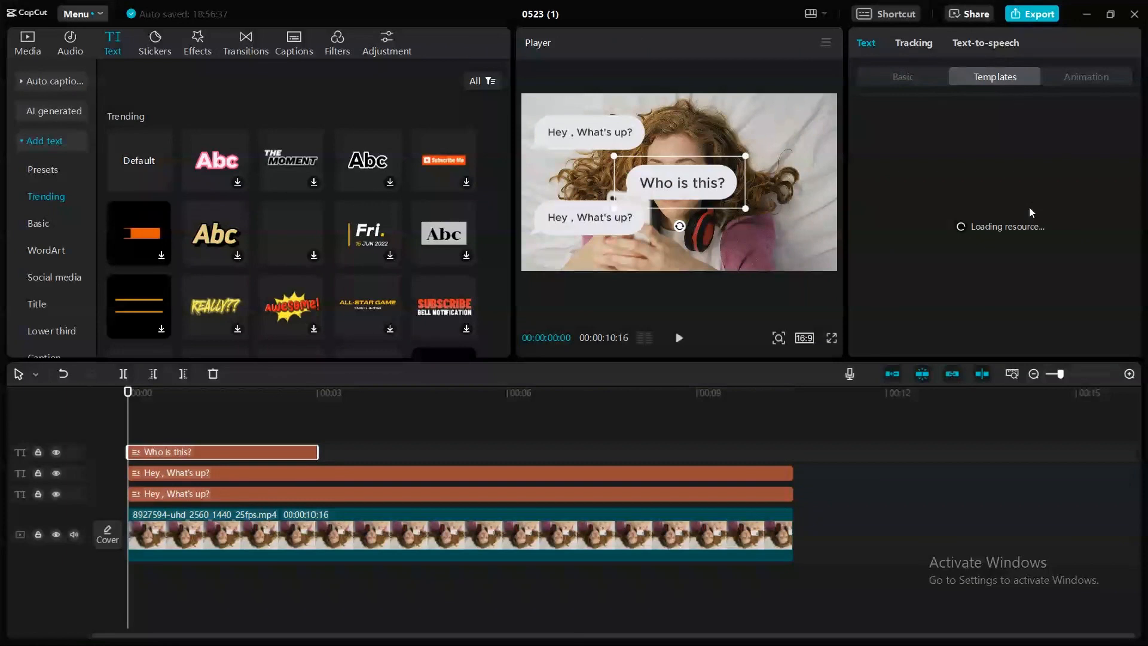
pyautogui.click(1125, 113)
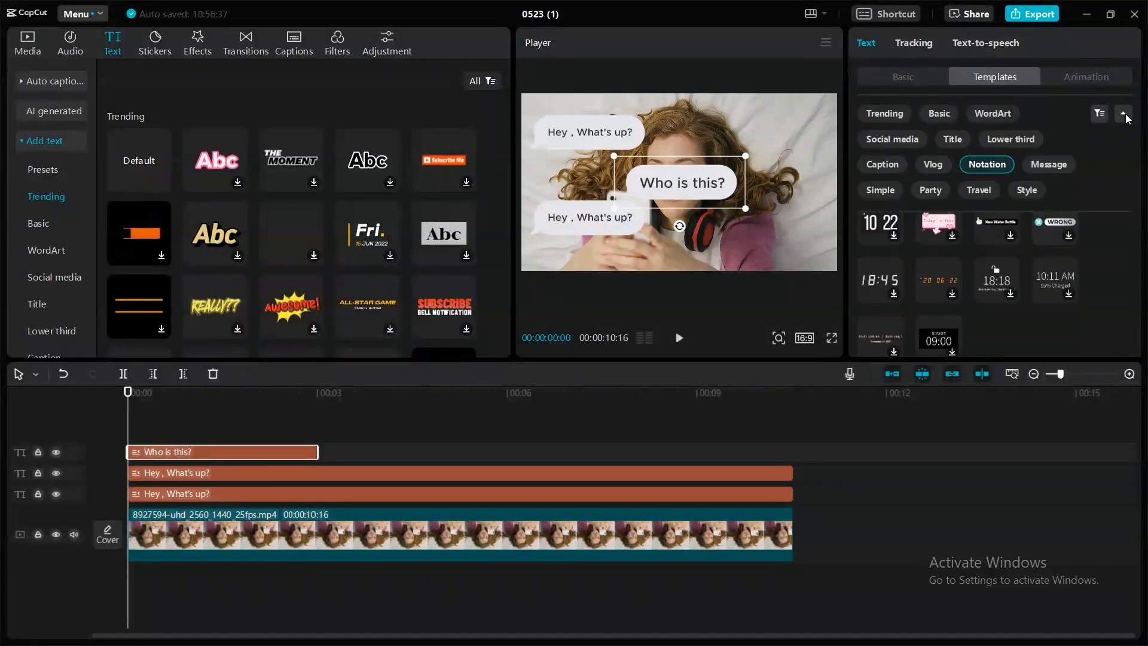
pyautogui.click(1052, 168)
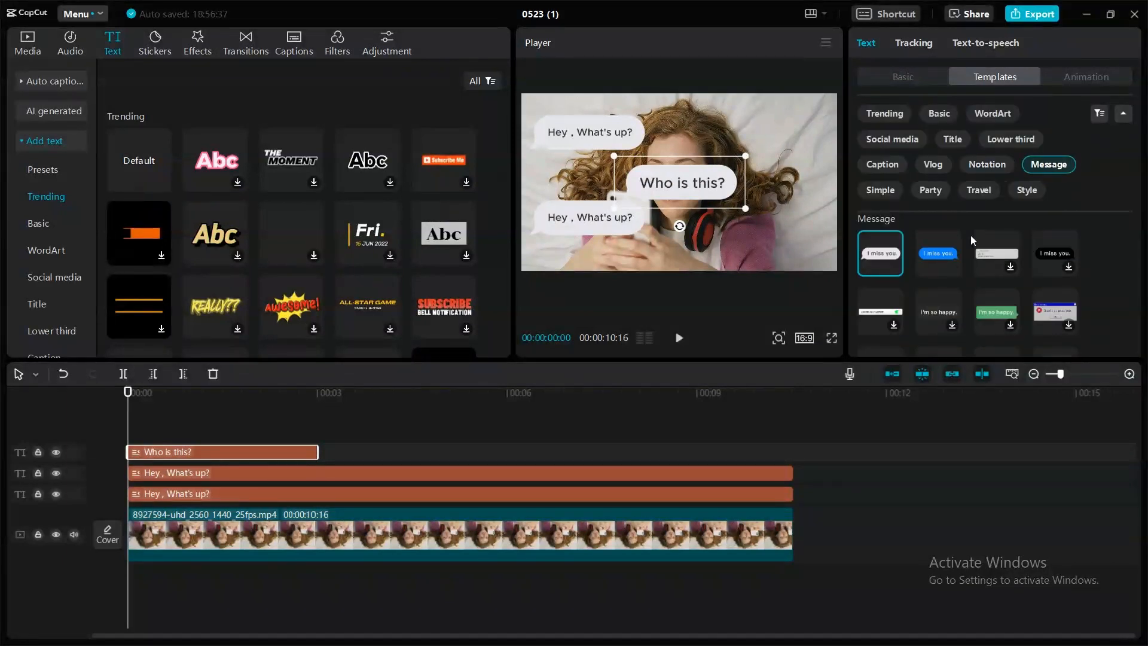
pyautogui.click(939, 252)
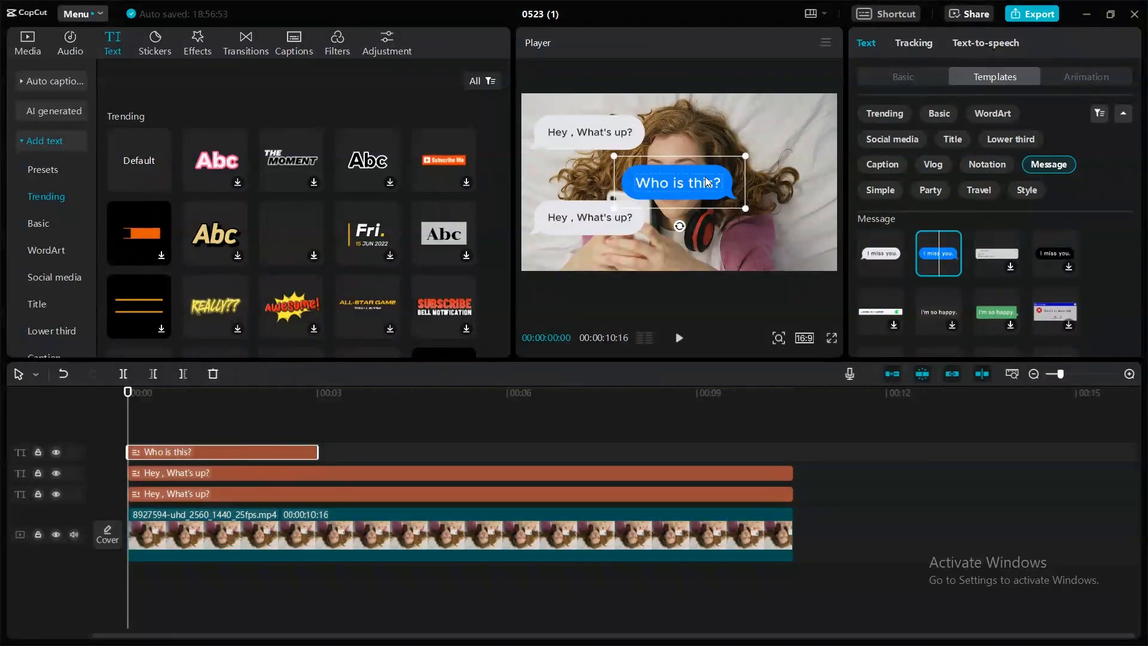
pyautogui.moveTo(706, 177); pyautogui.dragTo(797, 173)
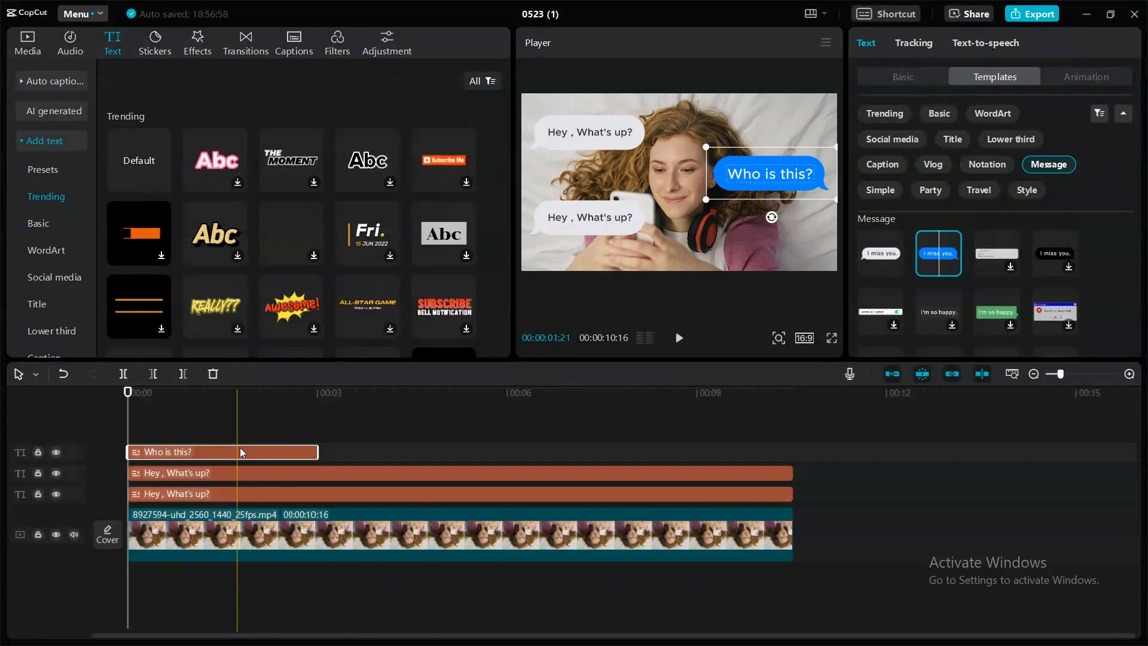
# Duplicate the blue "Who is this?" clip on a new track and place the copy directly below the original bubble in the video frame.
pyautogui.moveTo(251, 427)
pyautogui.mouseDown()
pyautogui.moveTo(242, 428)
pyautogui.moveTo(250, 442)
pyautogui.mouseUp()
pyautogui.click(300, 458)
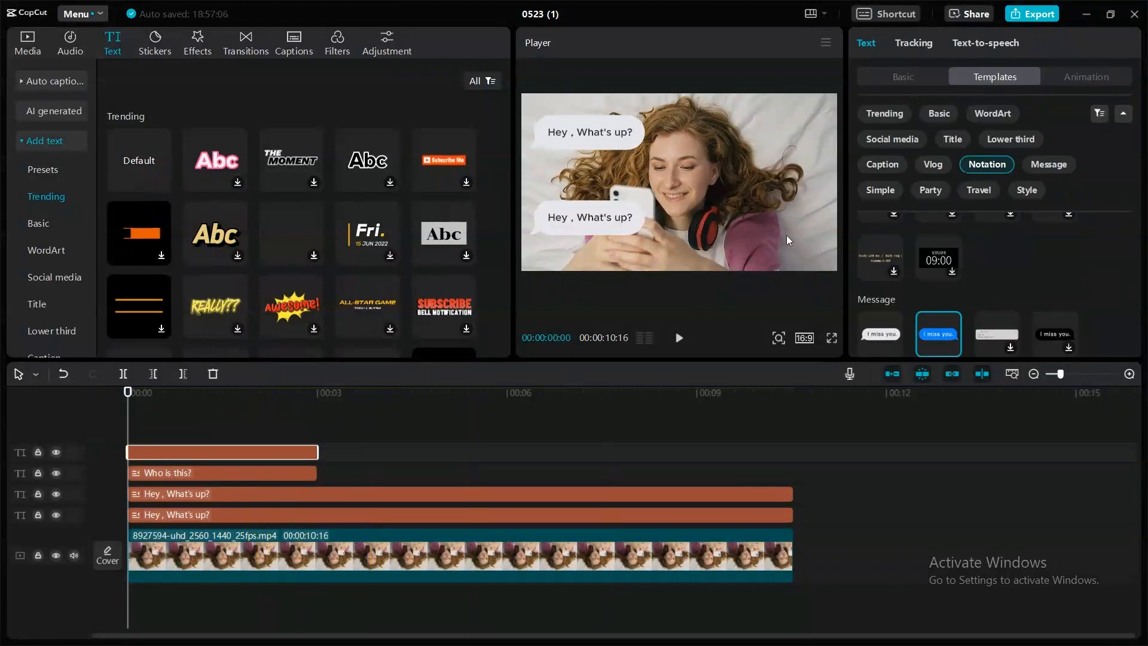
pyautogui.moveTo(763, 178); pyautogui.dragTo(759, 235)
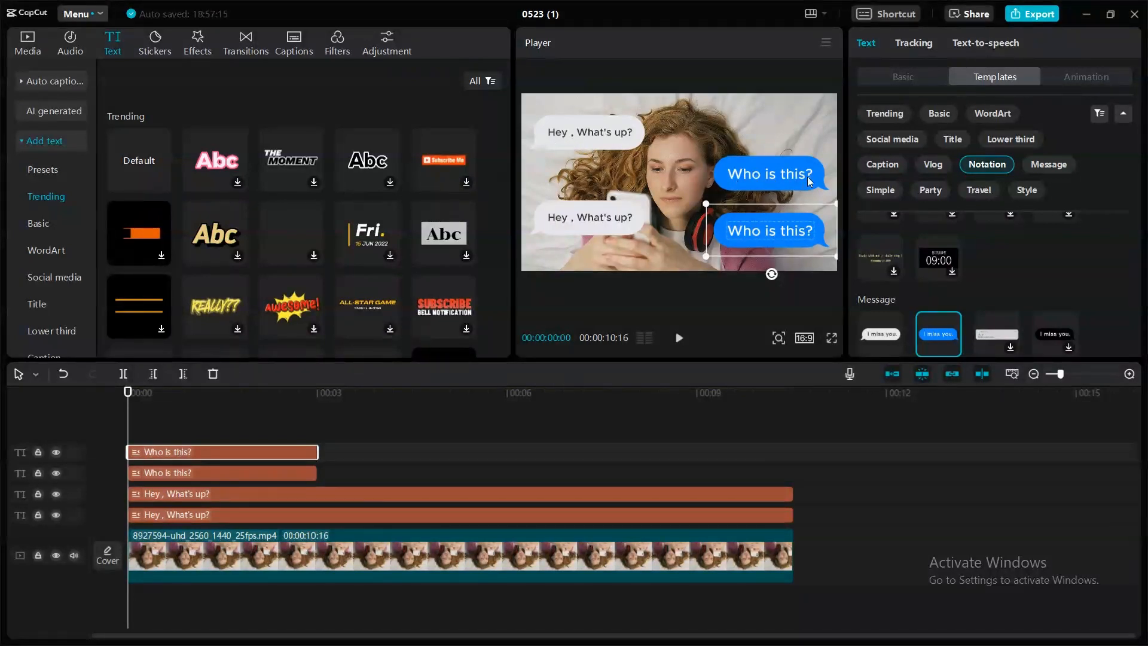
# Change the lower white bubble's text to "Your husband!".
pyautogui.click(572, 230)
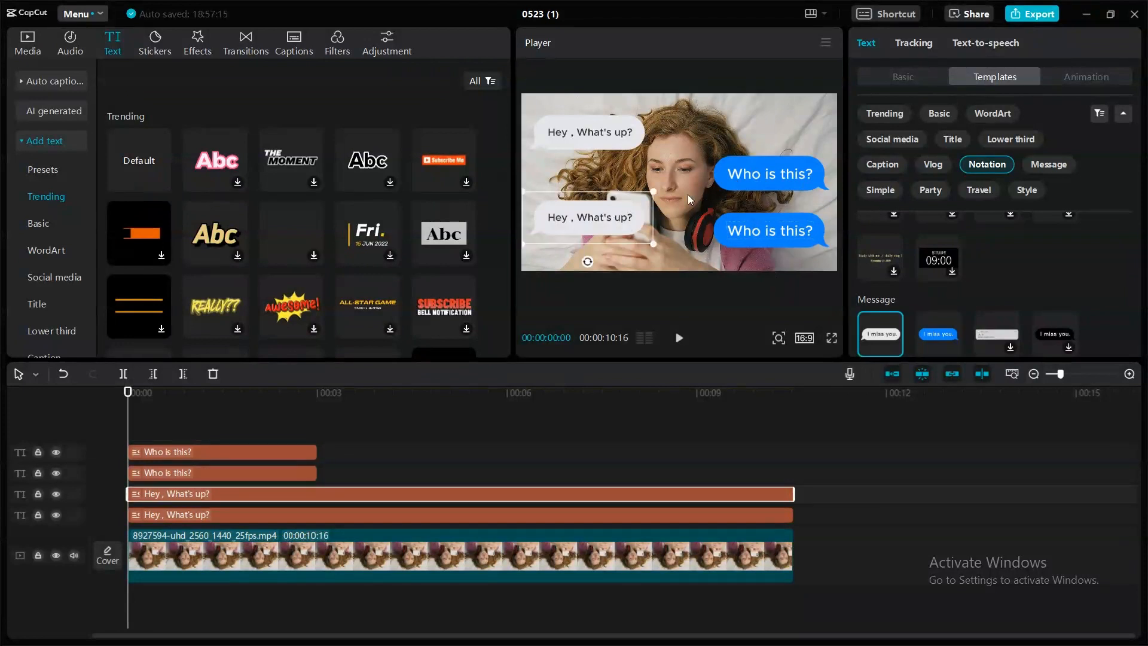
pyautogui.click(888, 77)
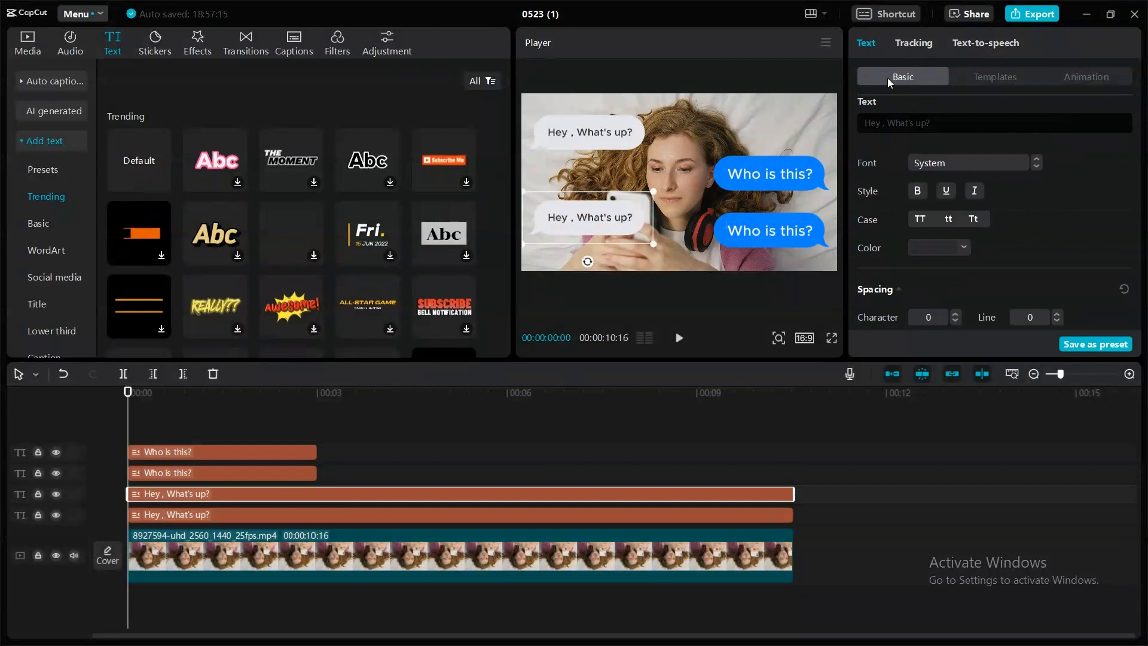
pyautogui.doubleClick(891, 124)
pyautogui.hotkey('ctrl', 'a')
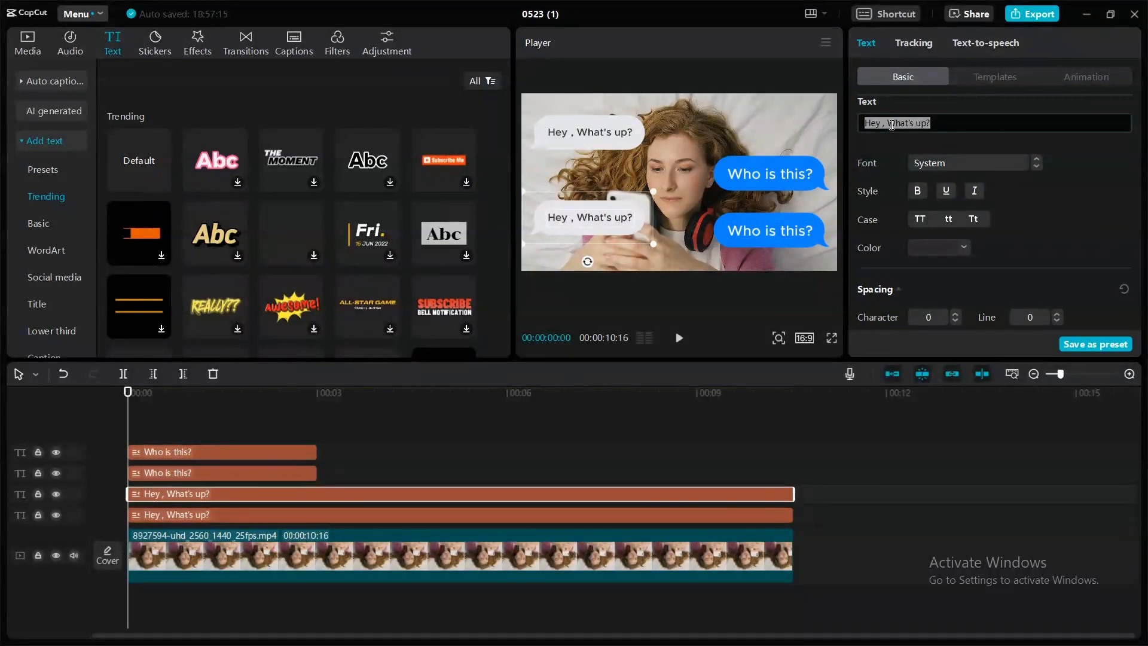
pyautogui.write('Yoyr')
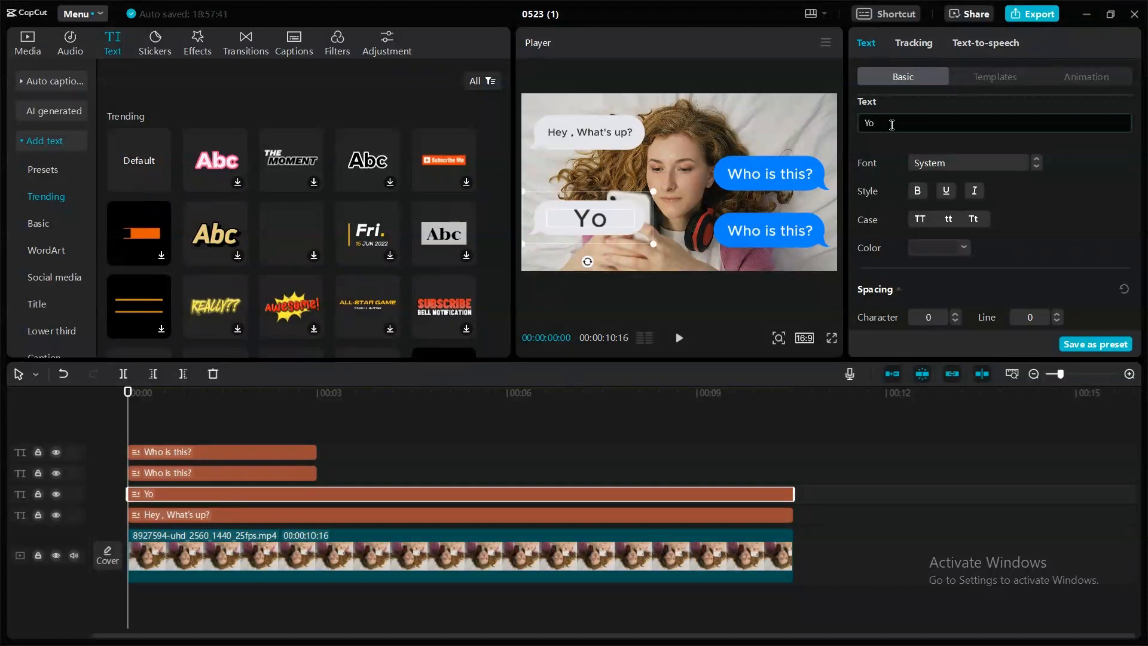
pyautogui.press('BackSpace')
pyautogui.press('BackSpace')
pyautogui.press('BackSpace')
pyautogui.write('ur h')
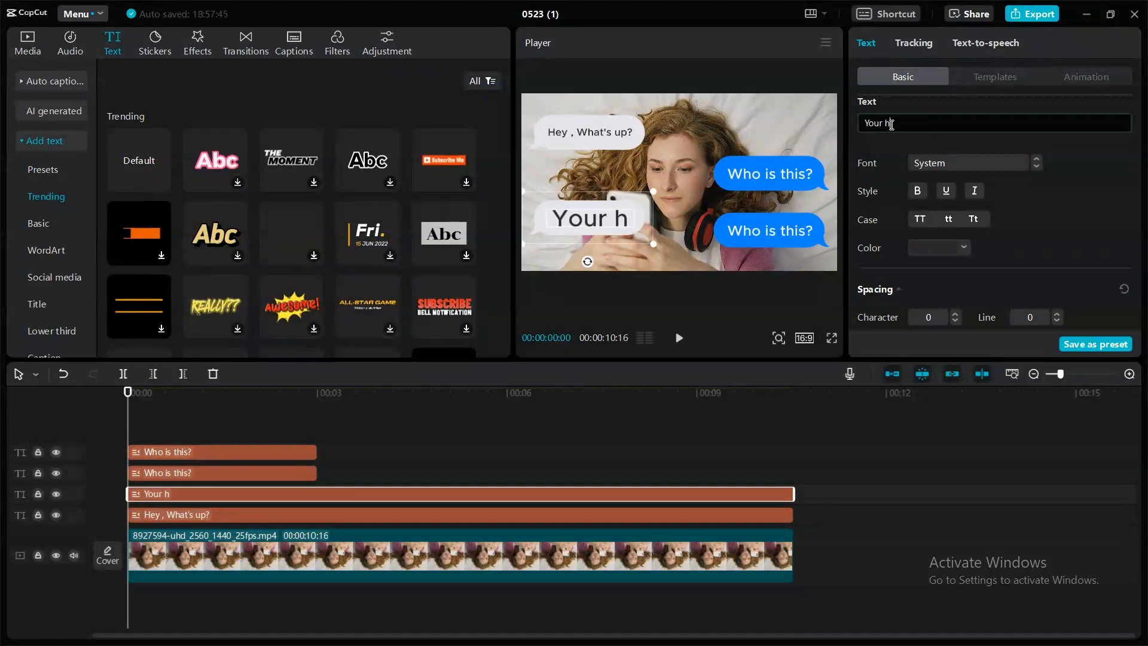
pyautogui.write('usband')
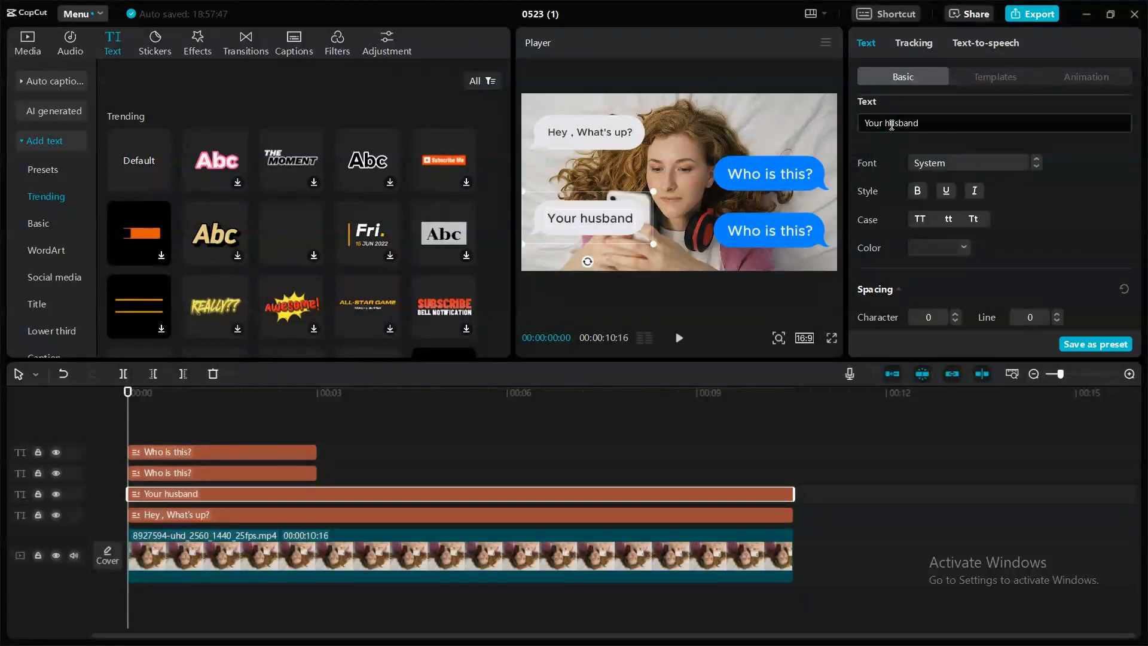
pyautogui.write('!')
# Change the lower blue bubble's text to "What the hell?".
pyautogui.click(770, 233)
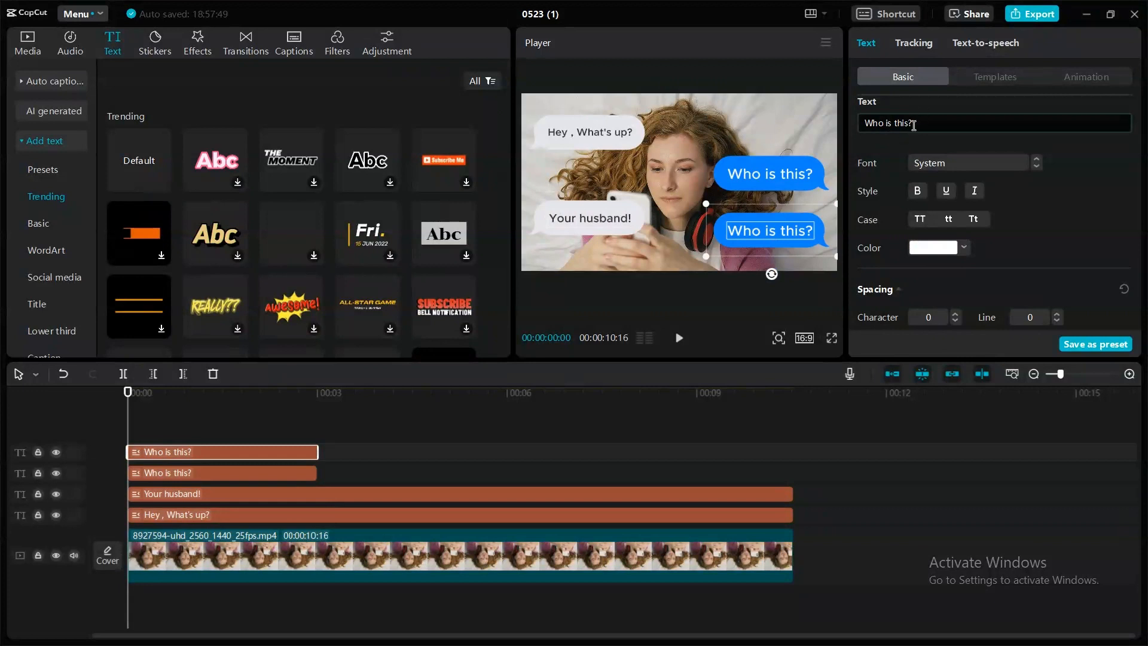
pyautogui.tripleClick(913, 125)
pyautogui.write('What ')
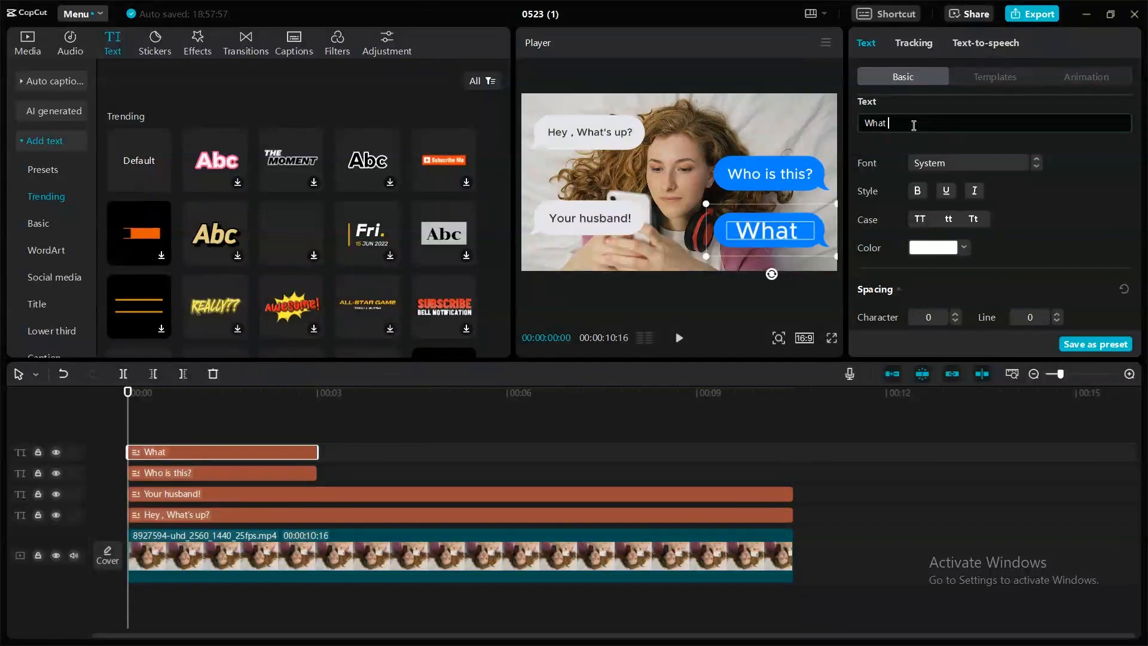
pyautogui.write('the hell')
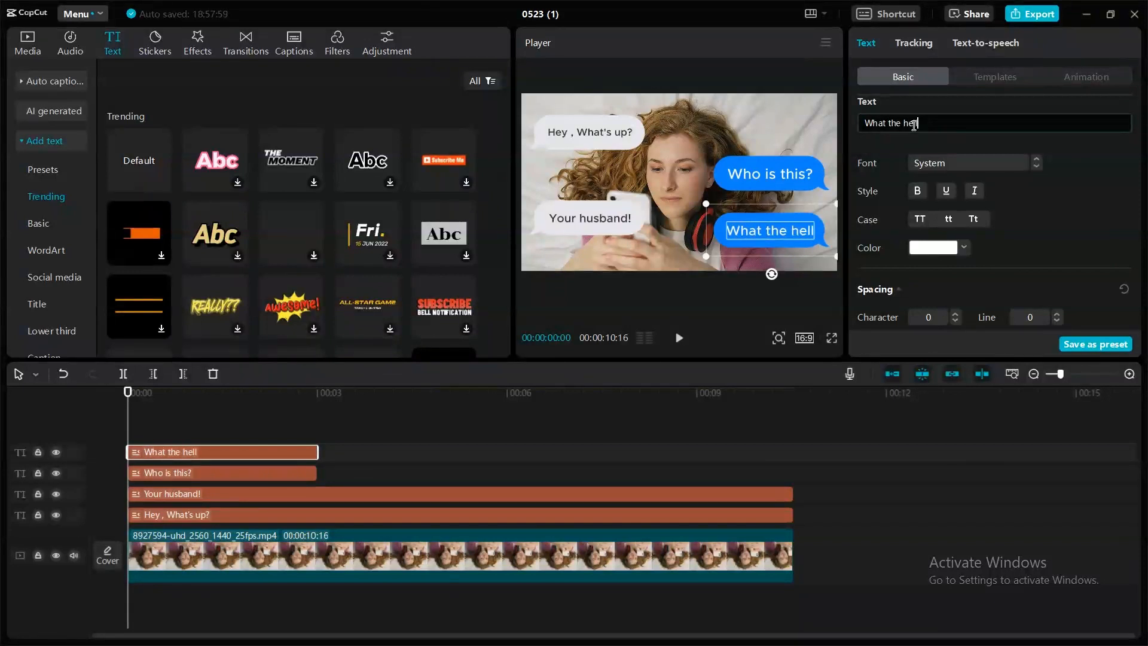
pyautogui.write('?')
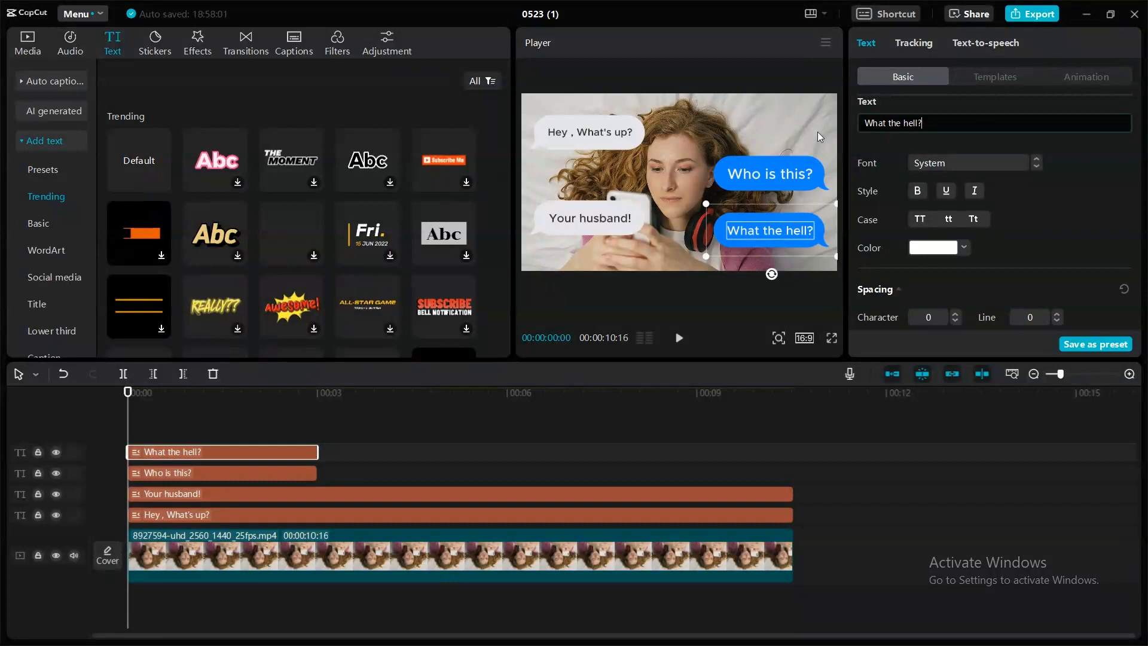
pyautogui.click(792, 117)
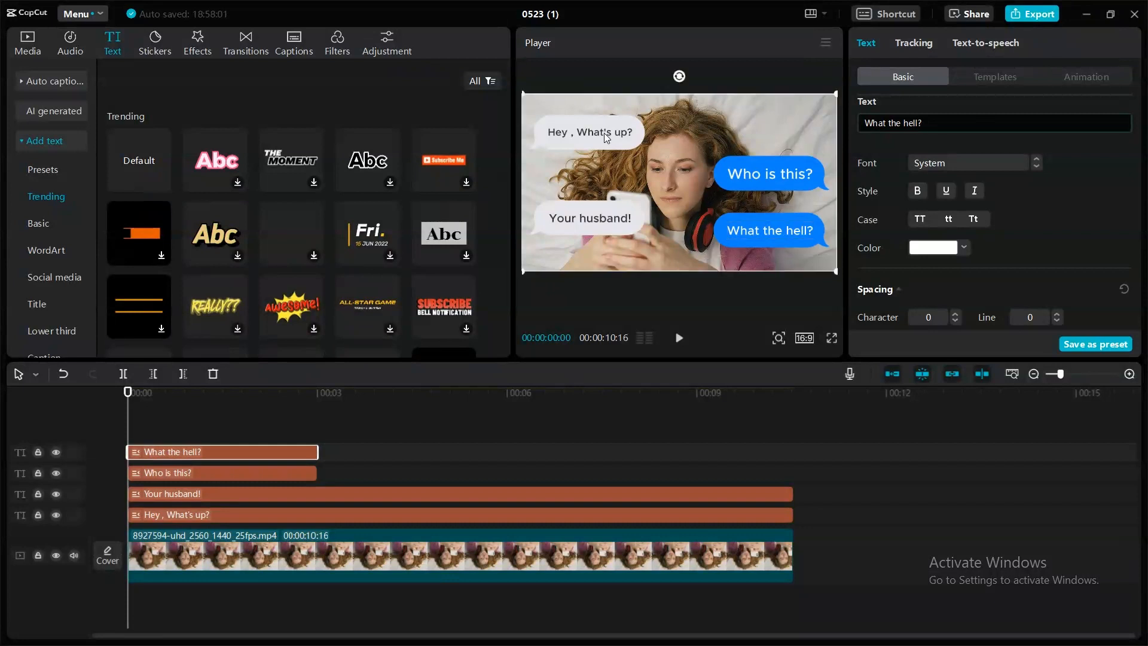
# Raise the "Your husband!" bubble slightly and shift both blue bubbles toward the frame's right edge so the messages alternate down the frame.
pyautogui.click(605, 215)
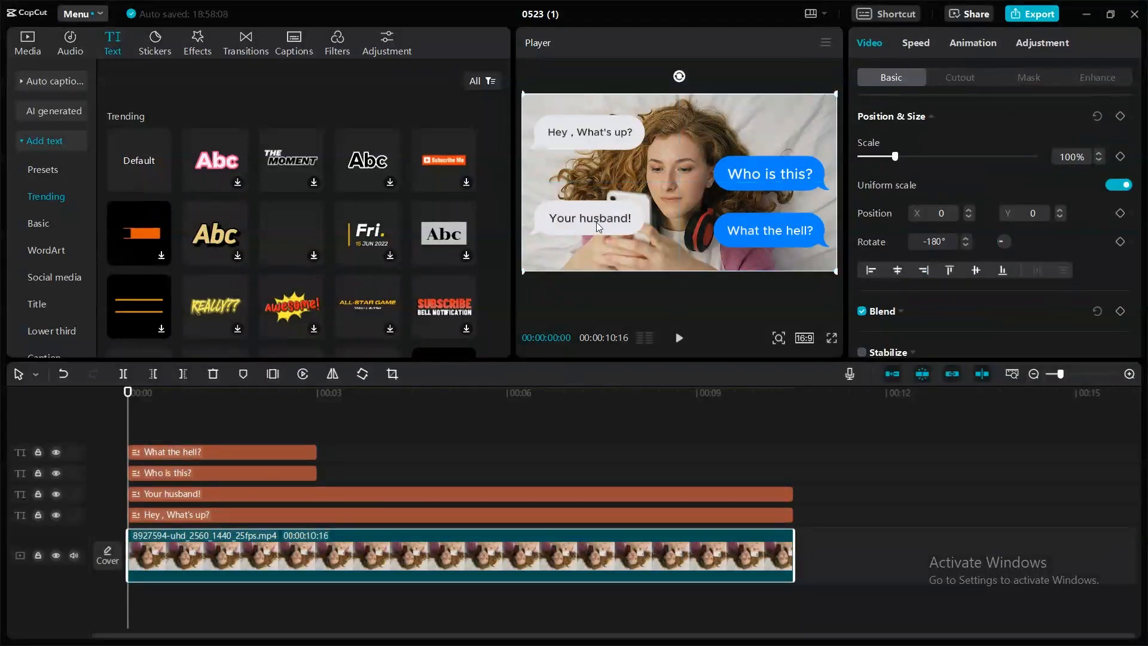
pyautogui.moveTo(597, 228); pyautogui.dragTo(596, 229)
pyautogui.moveTo(731, 186); pyautogui.dragTo(770, 167)
pyautogui.click(769, 174)
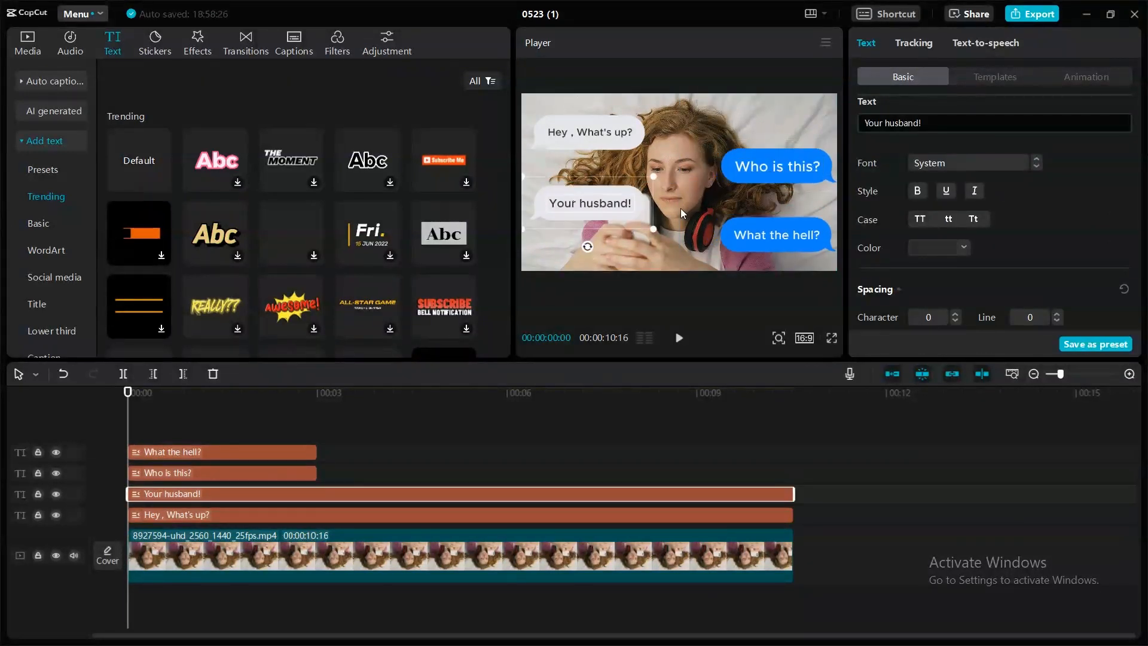
pyautogui.click(655, 246)
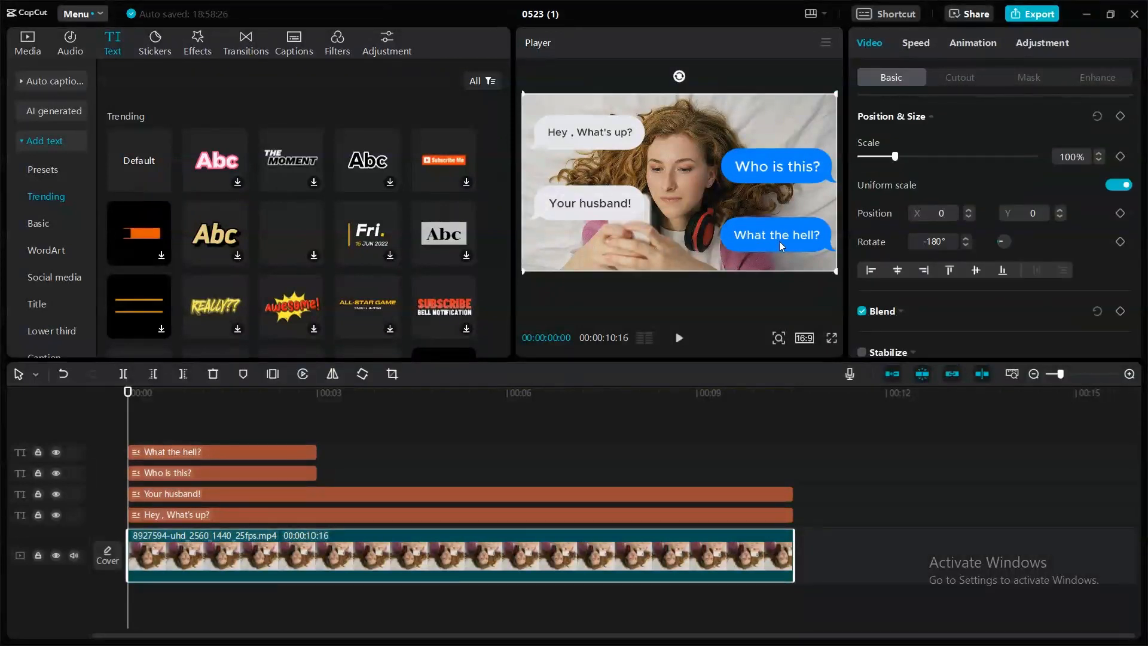
# Apply the Fade In entrance animation to the "Hey , What's up?" text and play back the bubbles' fade-ins.
pyautogui.click(589, 136)
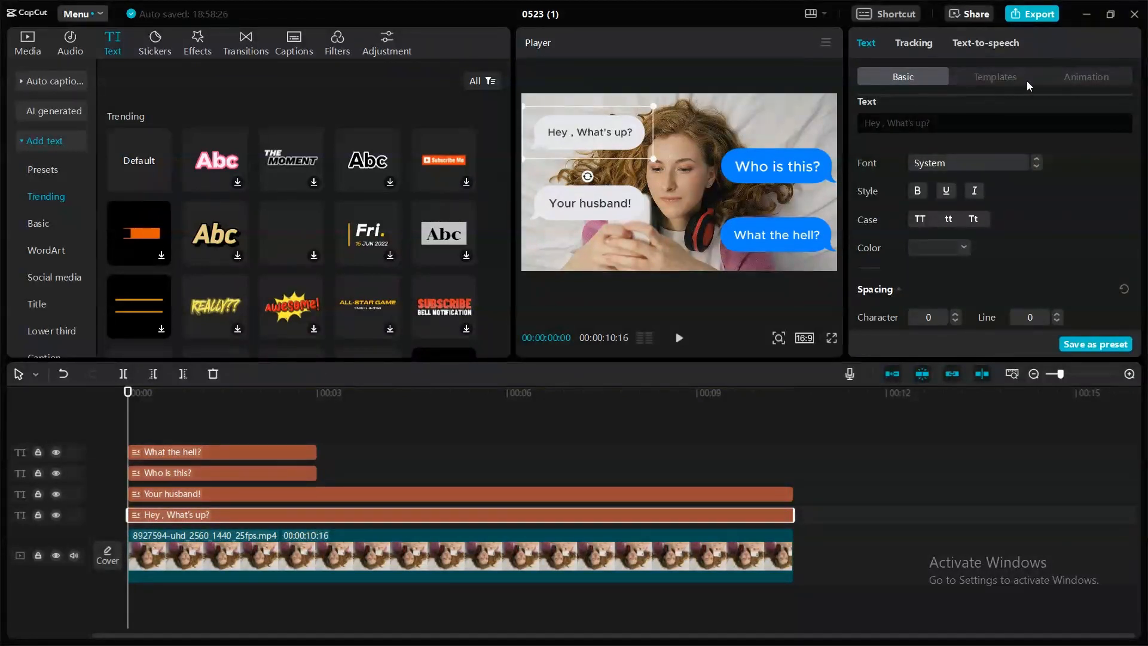
pyautogui.click(1079, 75)
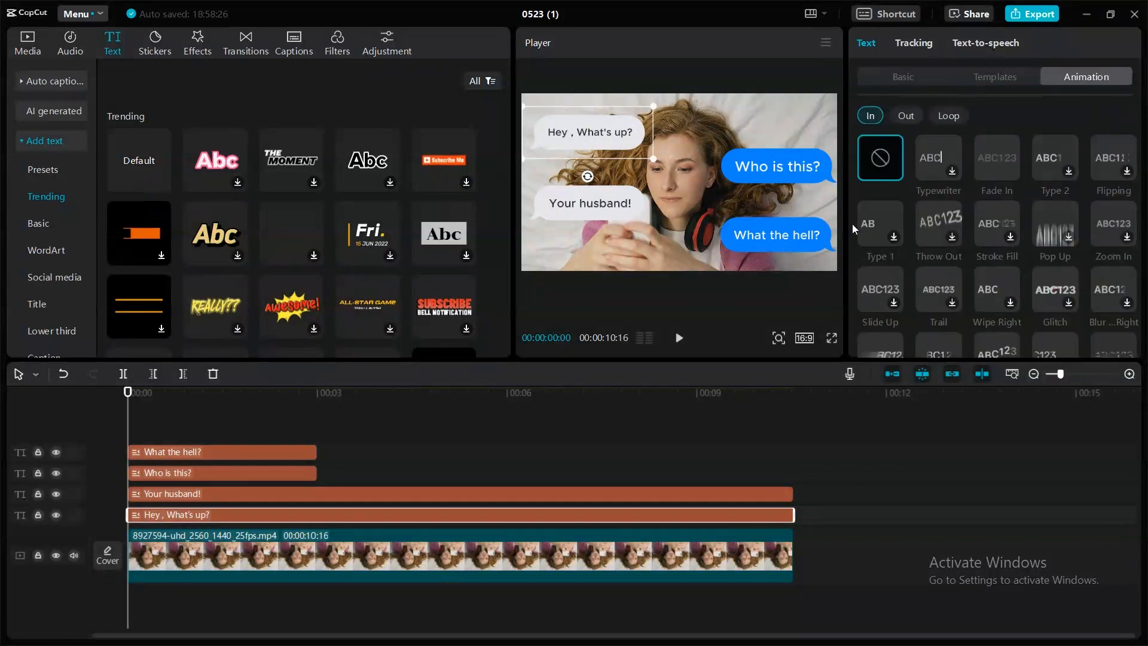
pyautogui.click(999, 160)
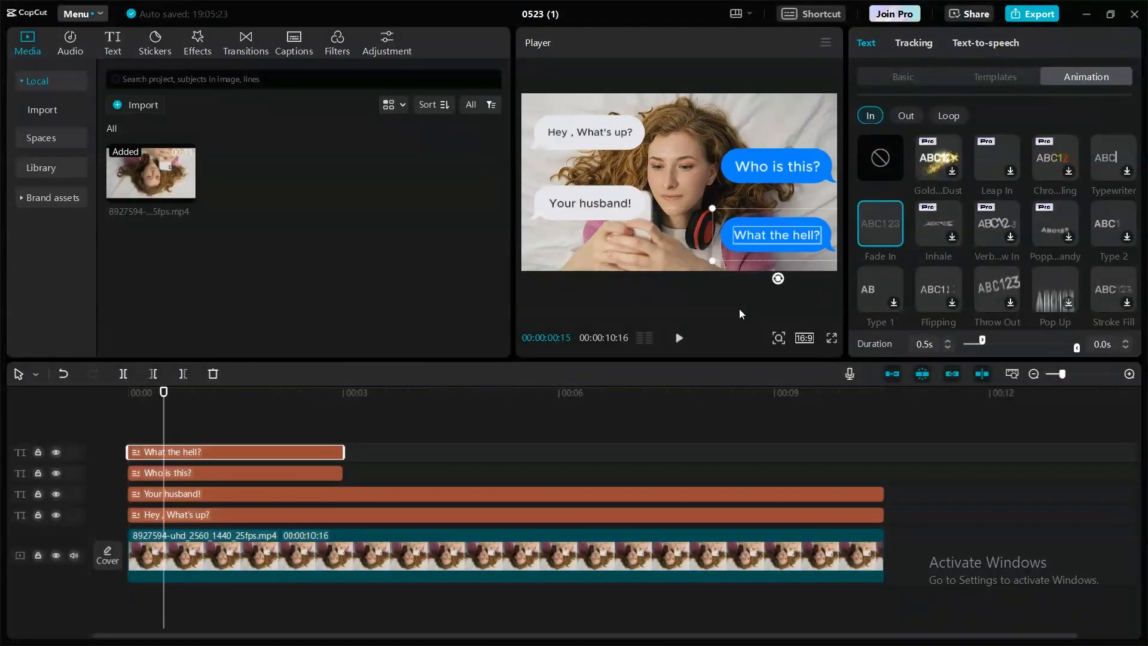
pyautogui.click(680, 339)
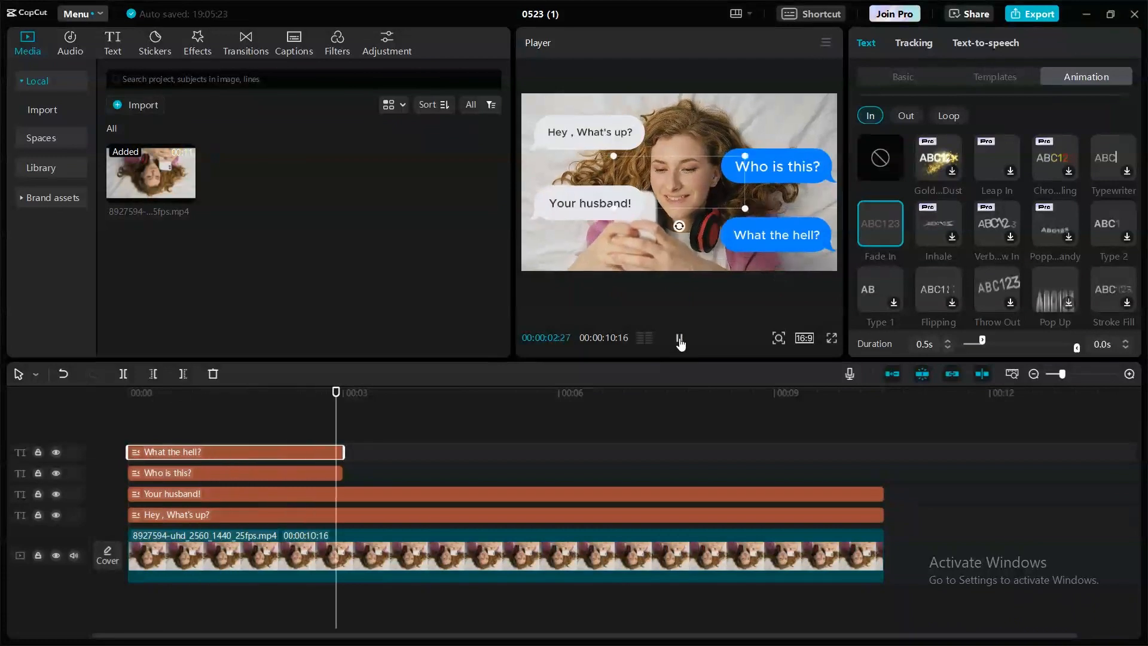
pyautogui.click(680, 340)
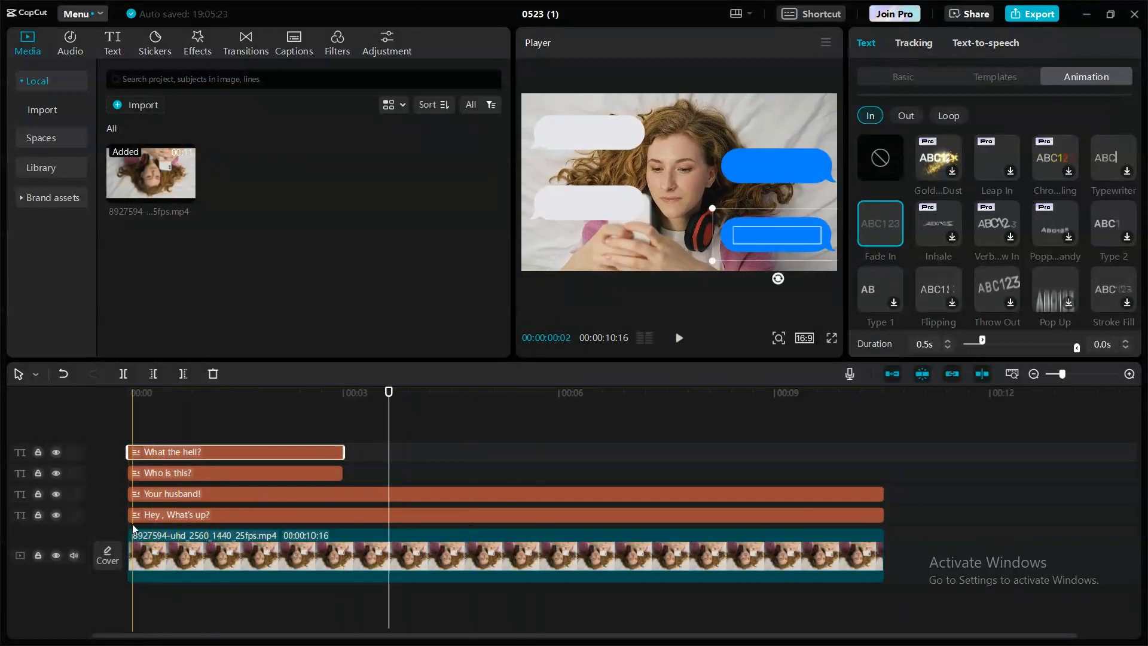
# Trim the "Hey , What's up?" clip to start at about 00:28 frames and make "Who is this?" run from about 3:24 to 4:26.
pyautogui.moveTo(130, 516); pyautogui.dragTo(197, 518)
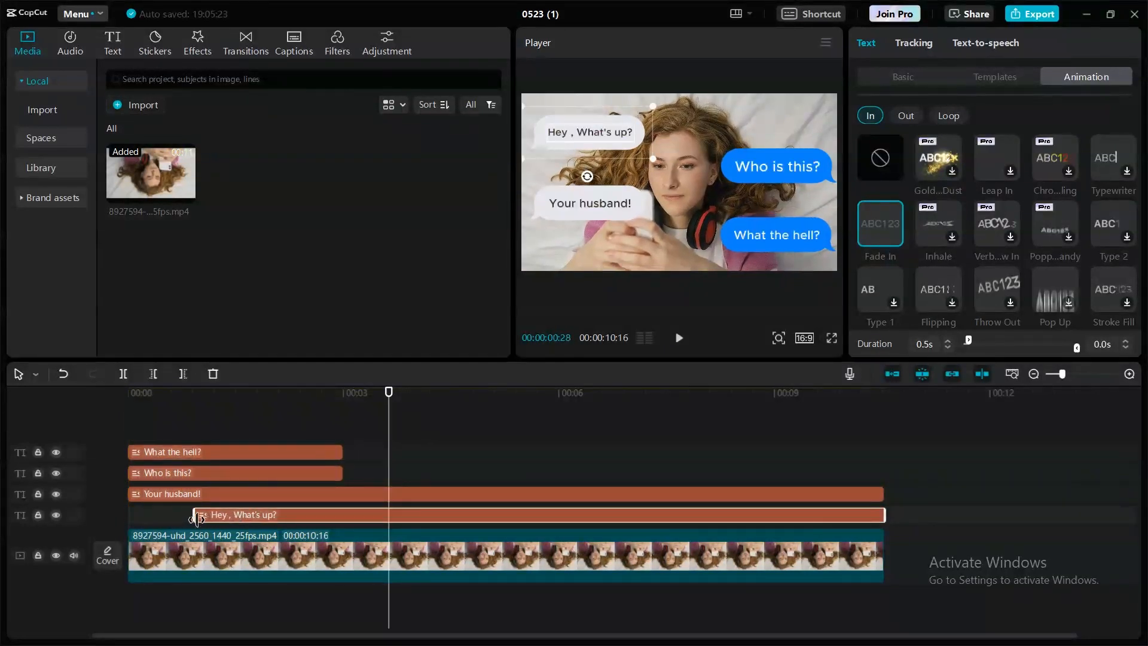
pyautogui.click(189, 494)
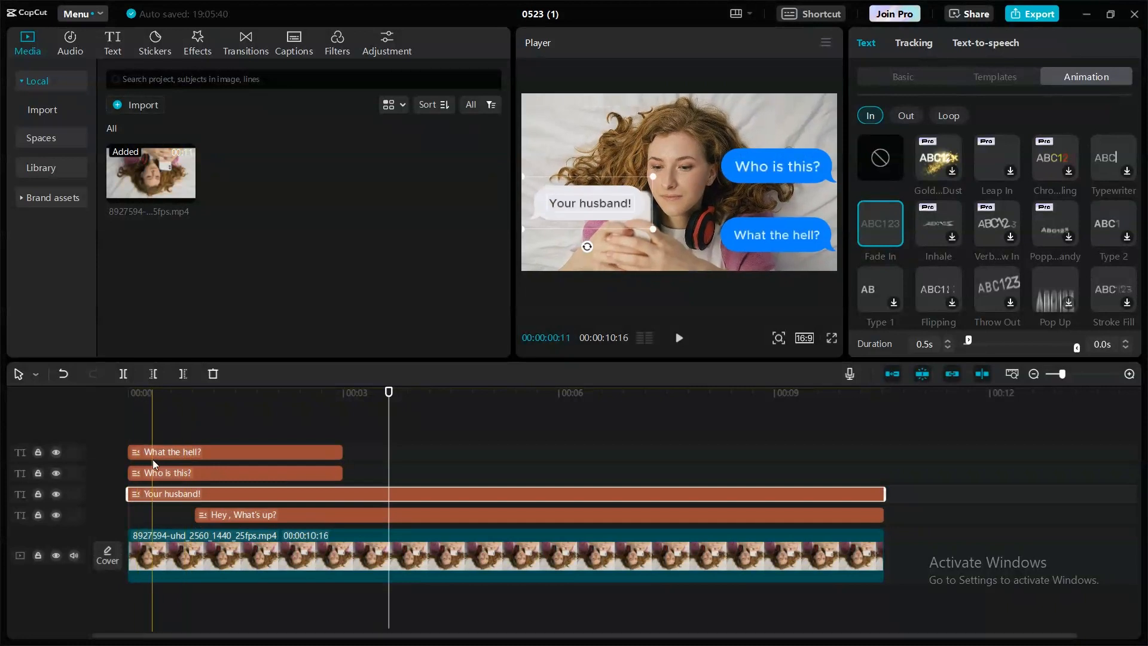
pyautogui.click(143, 474)
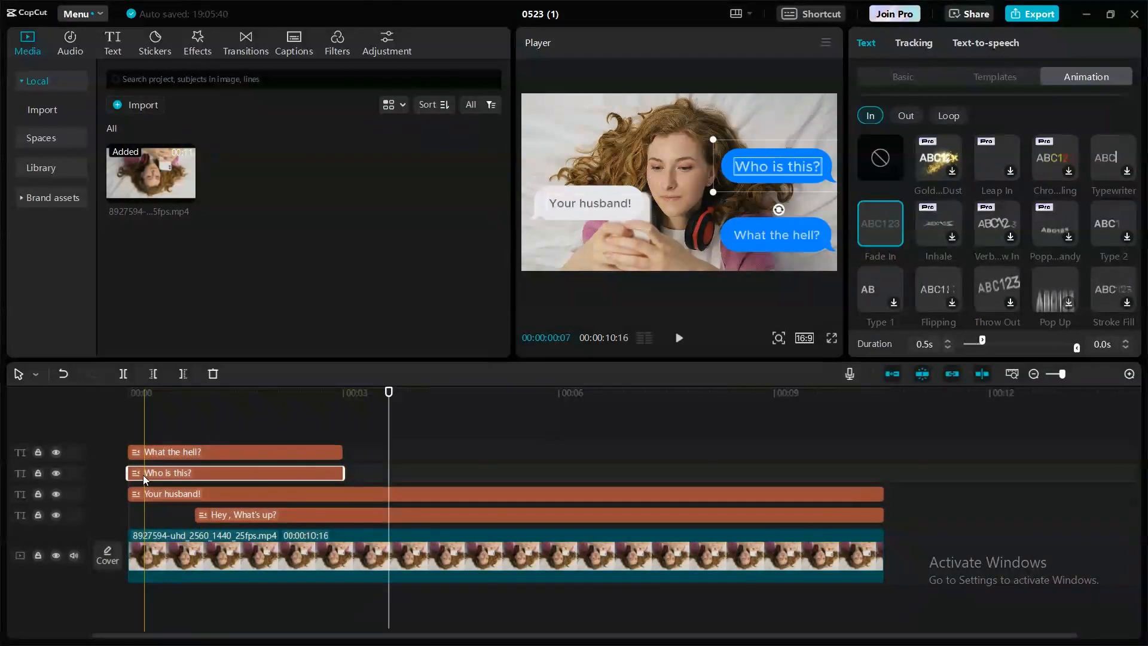
pyautogui.moveTo(133, 475); pyautogui.dragTo(251, 474)
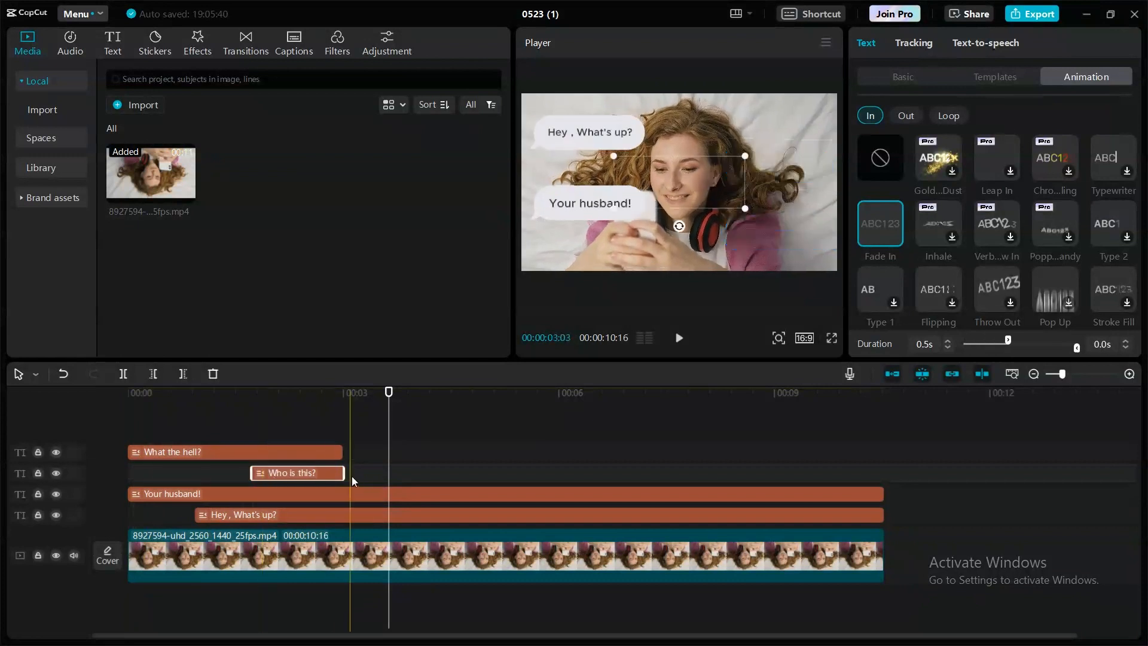
pyautogui.moveTo(342, 472); pyautogui.dragTo(482, 473)
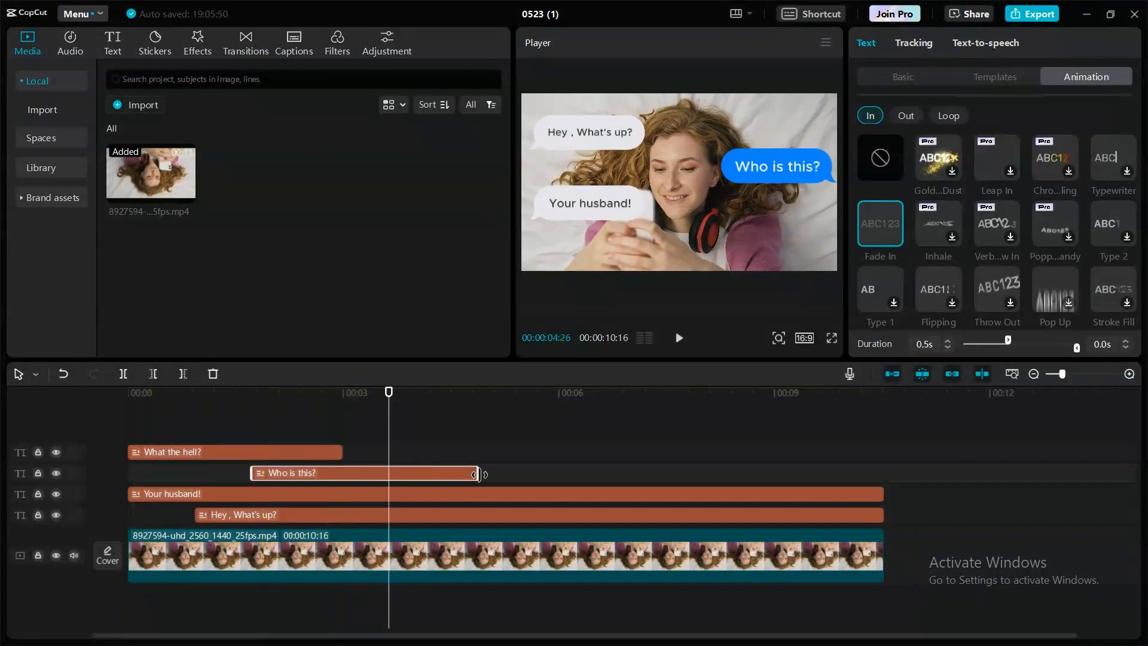
pyautogui.moveTo(250, 474); pyautogui.dragTo(400, 472)
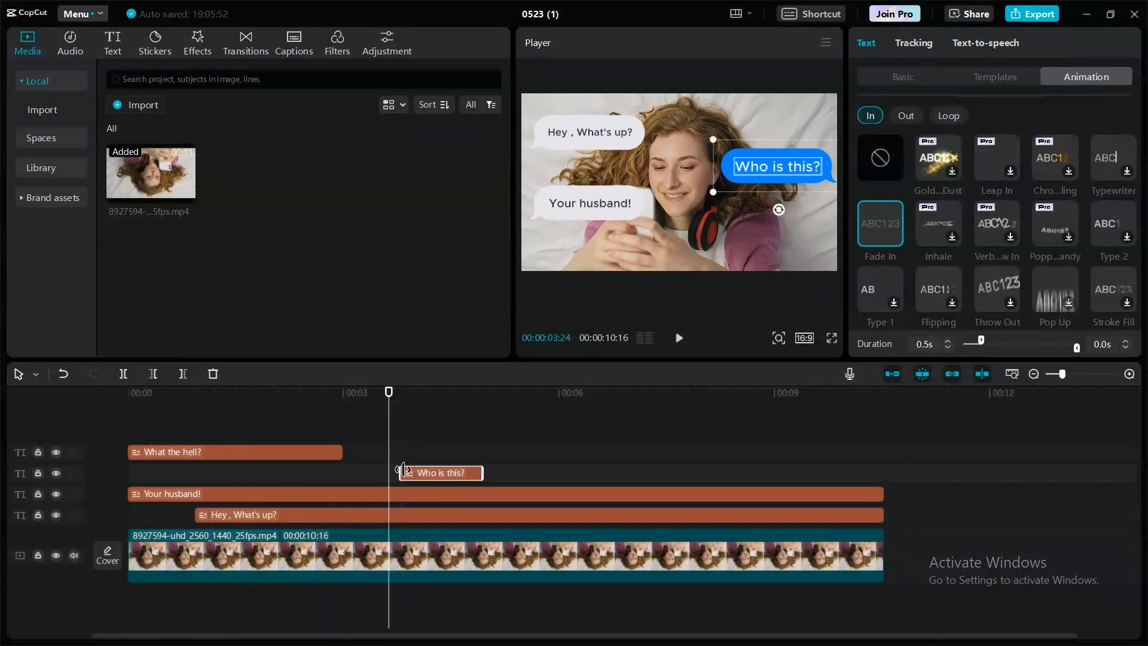
# Trim the "Your husband!" clip to start just after 6 seconds and make "What the hell?" run from about 9 seconds to the video's end.
pyautogui.click(239, 492)
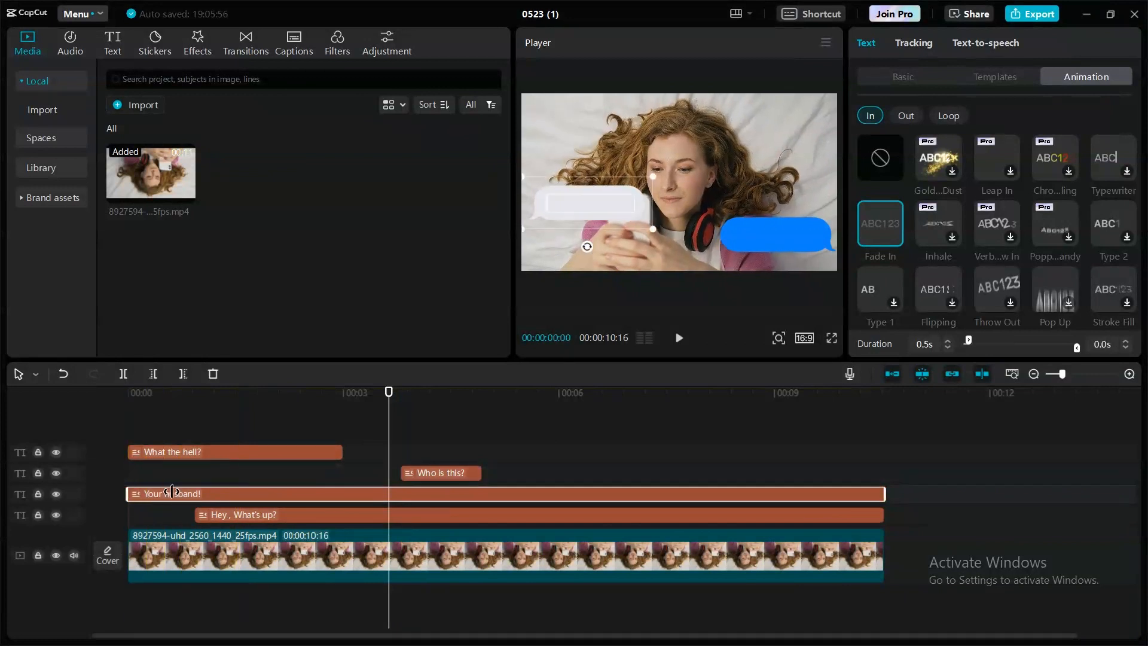
pyautogui.moveTo(133, 492); pyautogui.dragTo(587, 524)
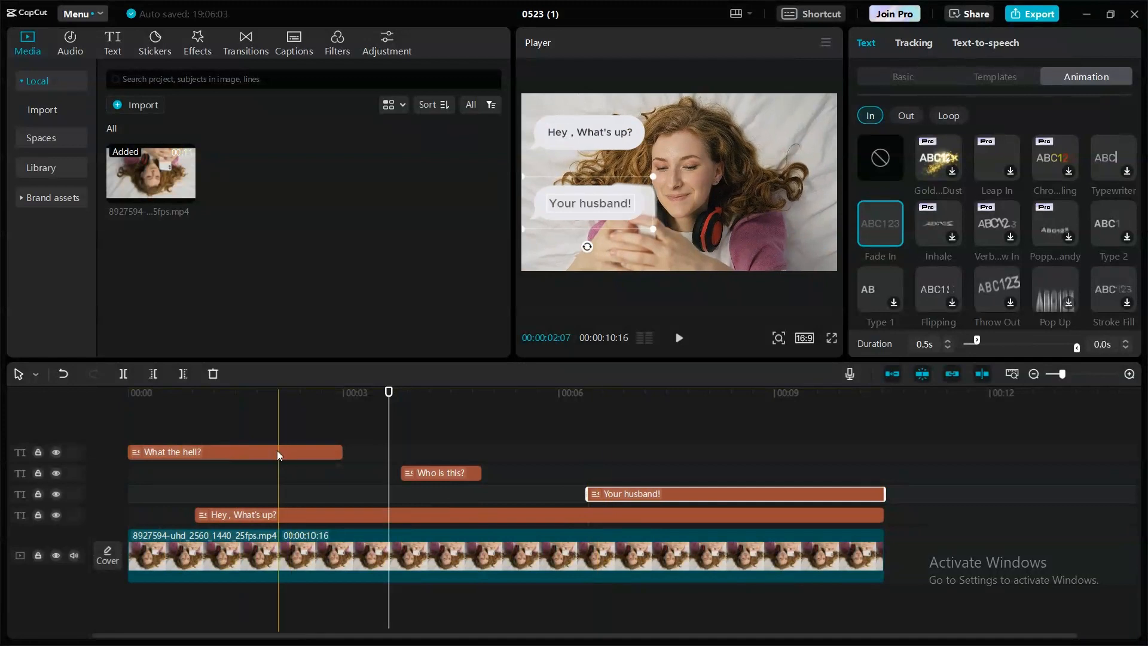
pyautogui.moveTo(276, 450); pyautogui.dragTo(815, 452)
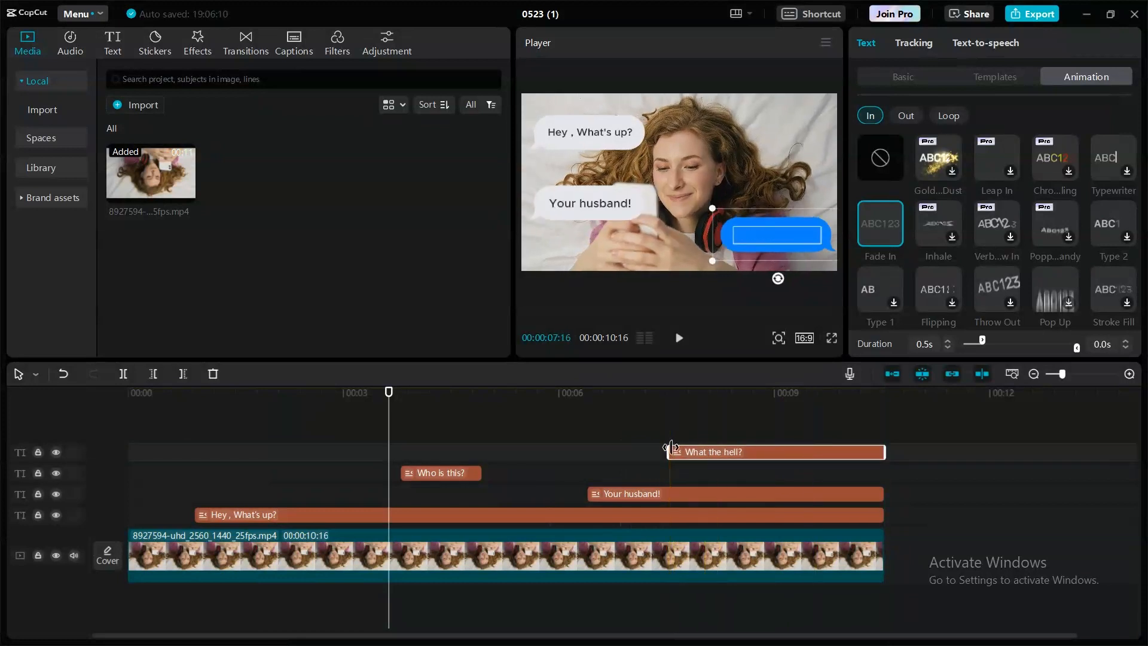
pyautogui.moveTo(674, 448); pyautogui.dragTo(781, 452)
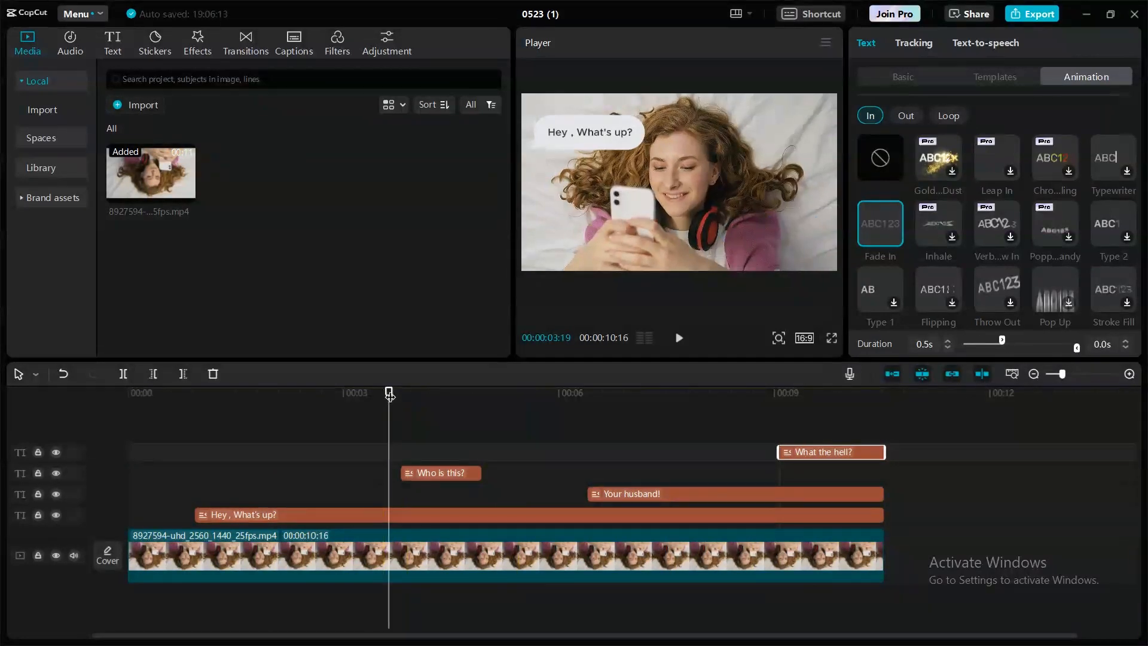
# Review the message timing, extend the "Who is this?" clip to the end of the video, and replay the sequence from the start.
pyautogui.moveTo(389, 393); pyautogui.dragTo(126, 367)
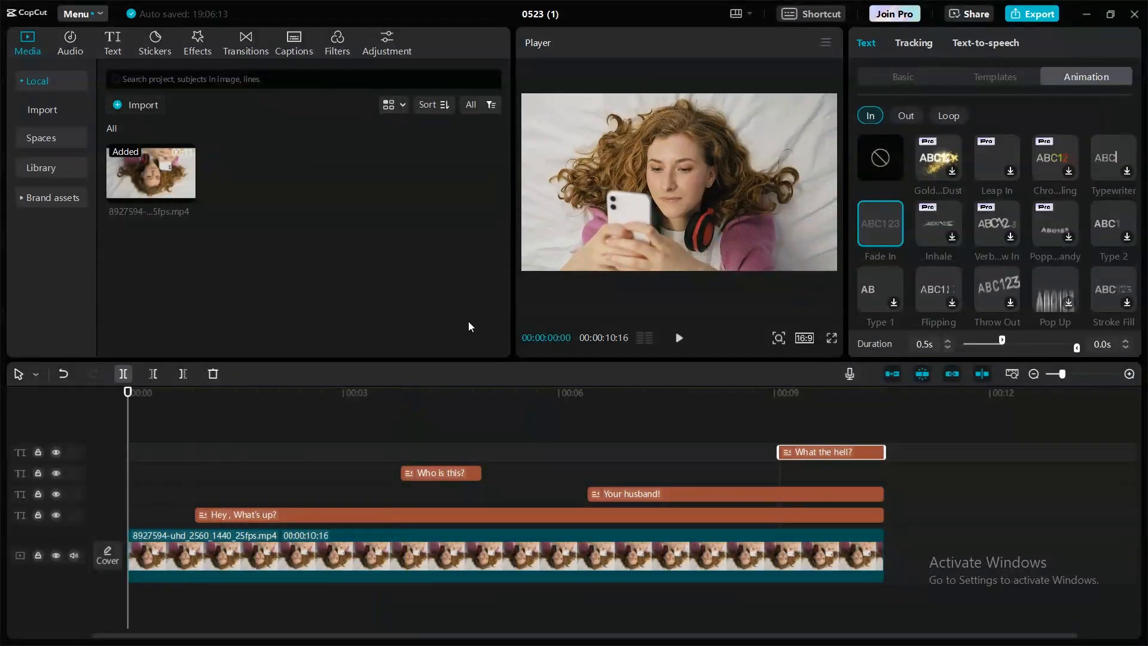
pyautogui.click(680, 339)
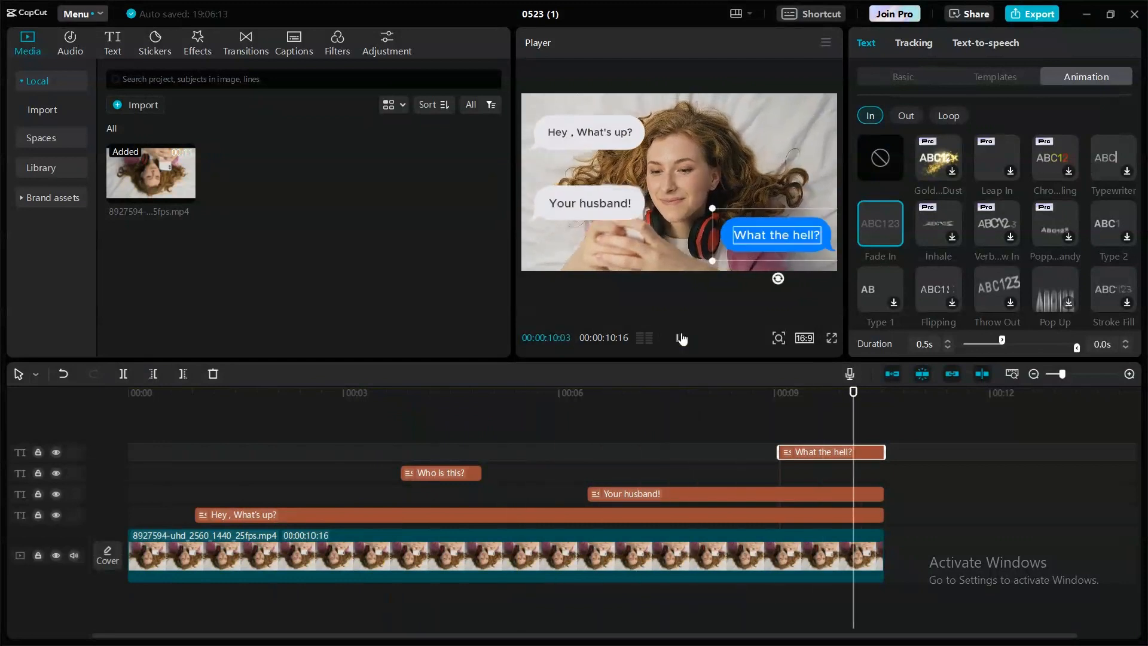
pyautogui.click(481, 473)
pyautogui.moveTo(481, 473); pyautogui.dragTo(885, 478)
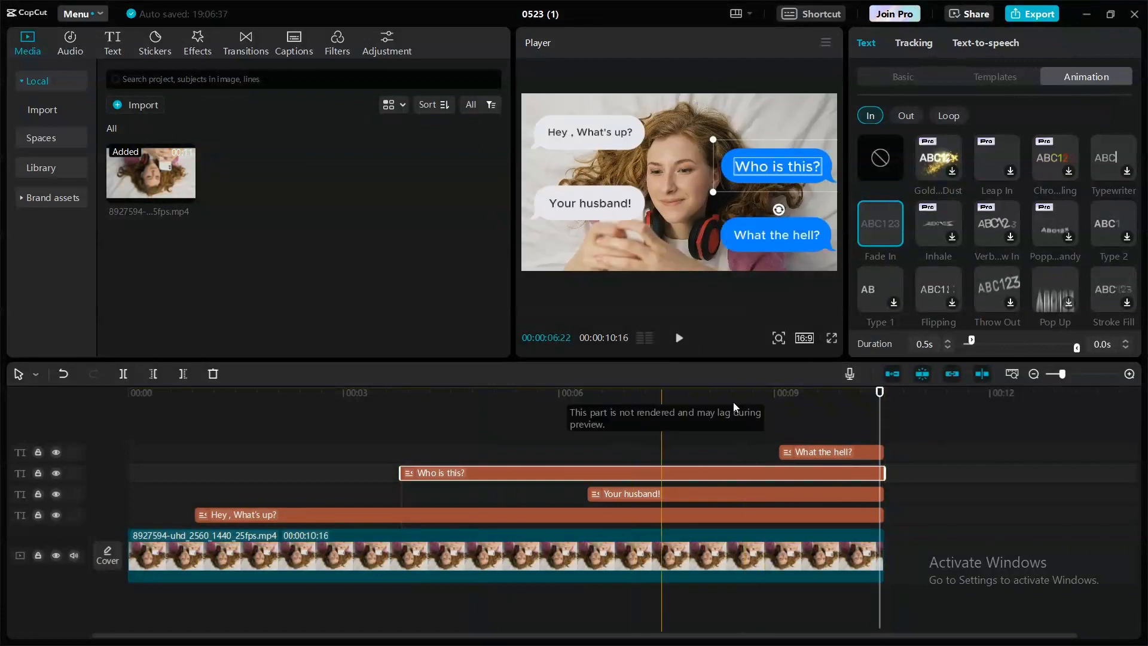
pyautogui.click(278, 409)
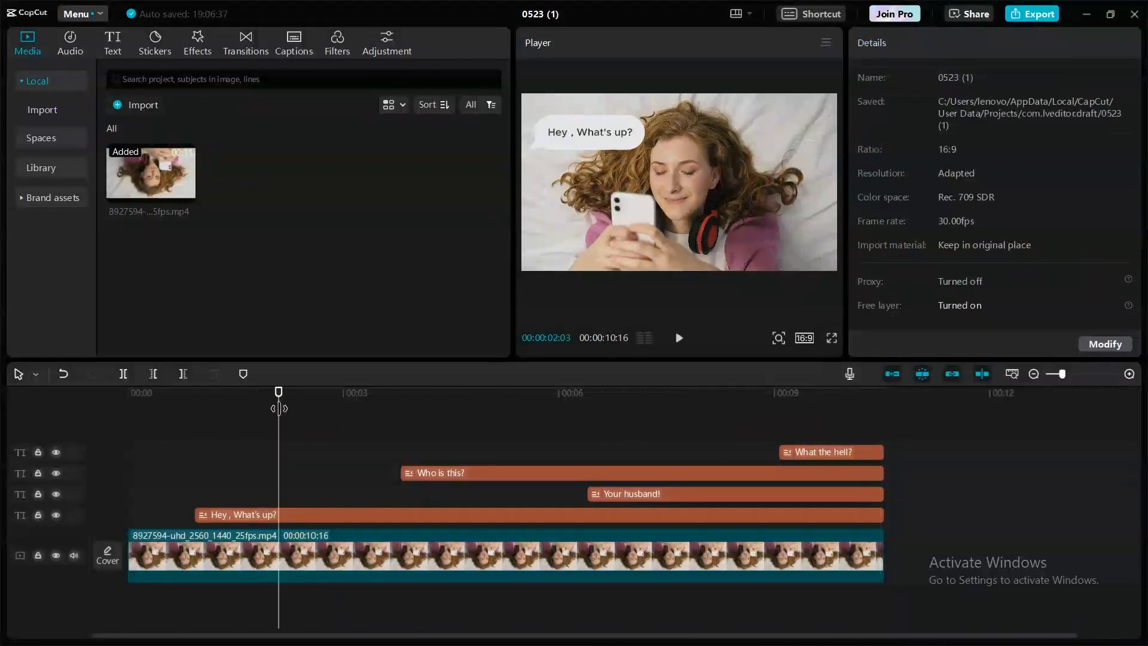
pyautogui.click(92, 404)
pyautogui.press('space')
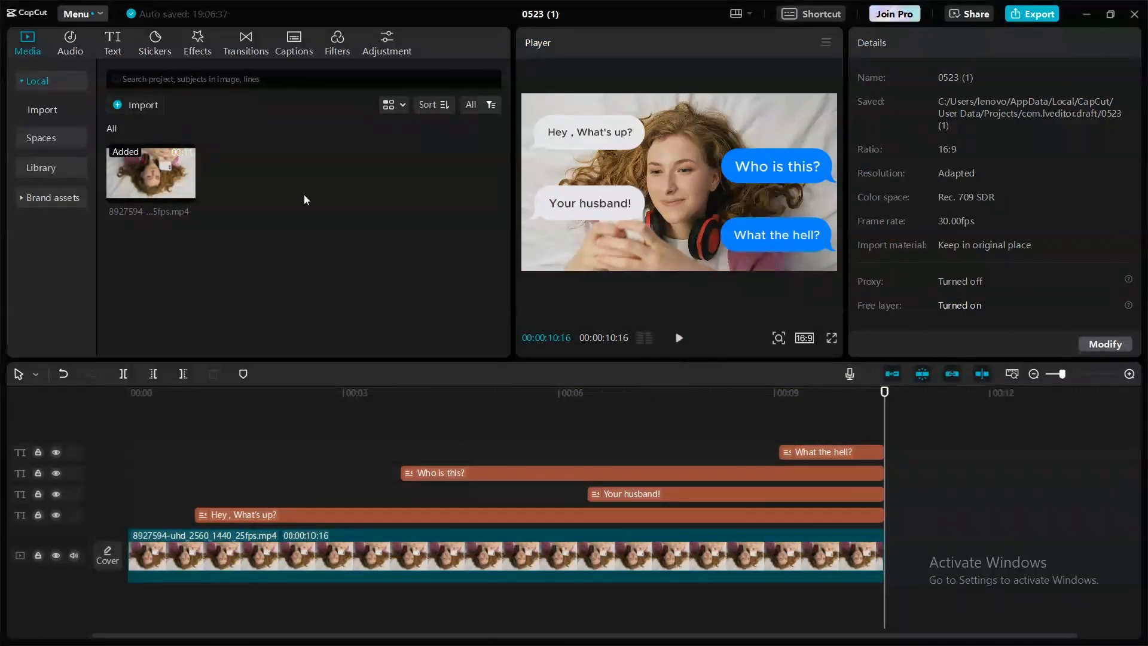
# Search the sound effects library for "swipe" and audition the Swipe / Close Menu / Shun_1 effect.
pyautogui.click(68, 43)
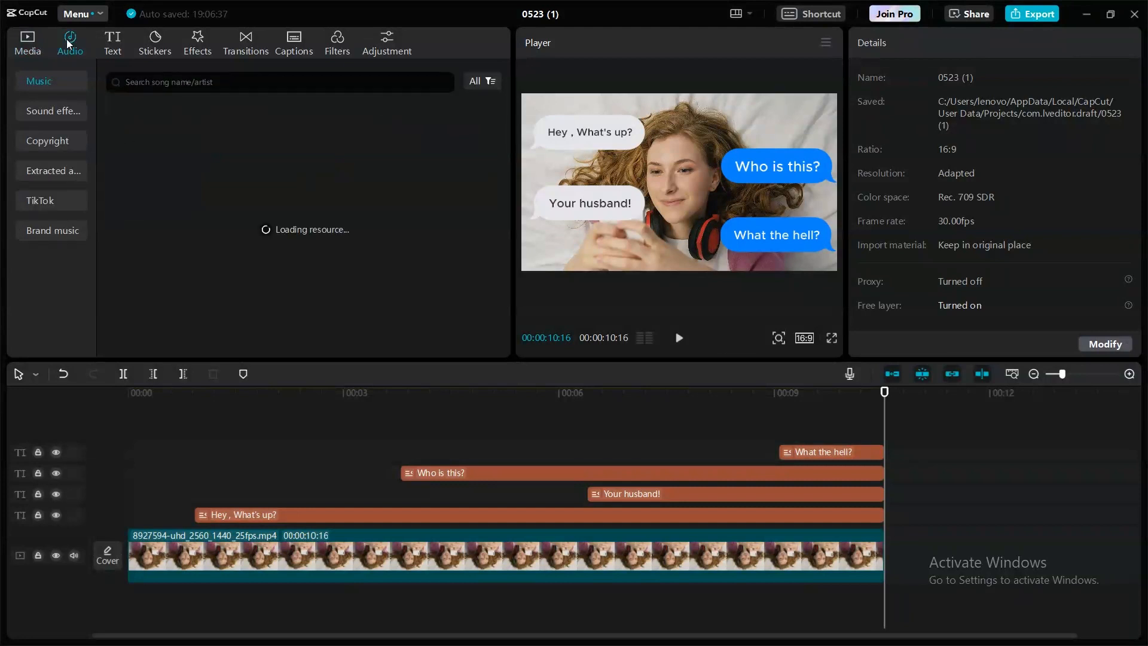
pyautogui.click(63, 109)
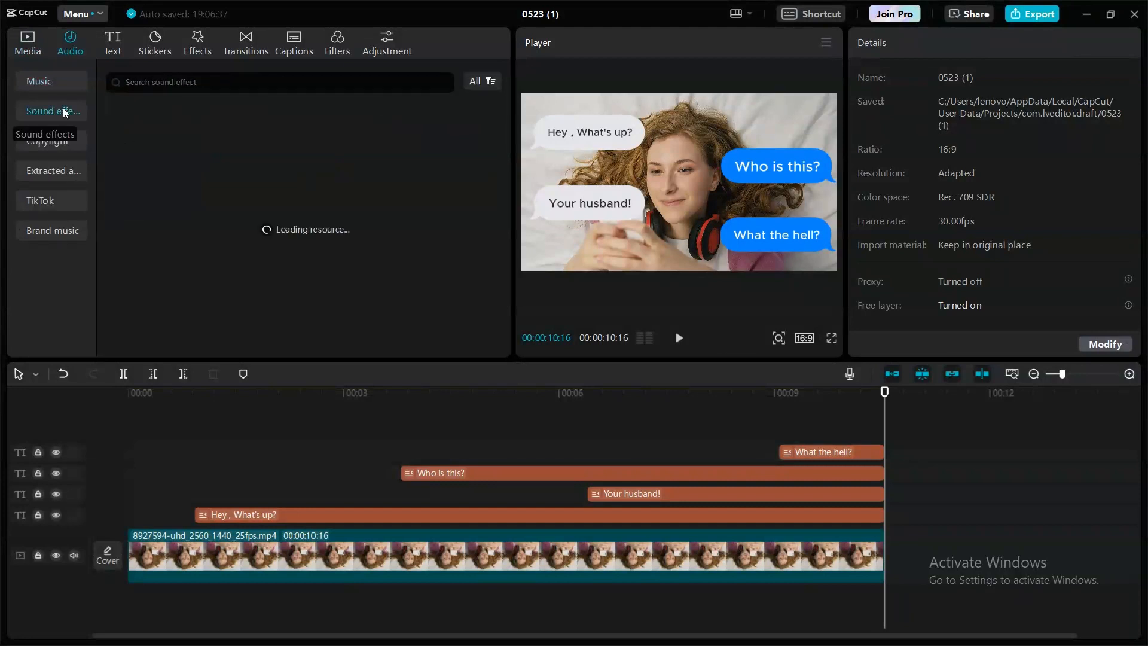
pyautogui.click(174, 80)
pyautogui.write('swipe')
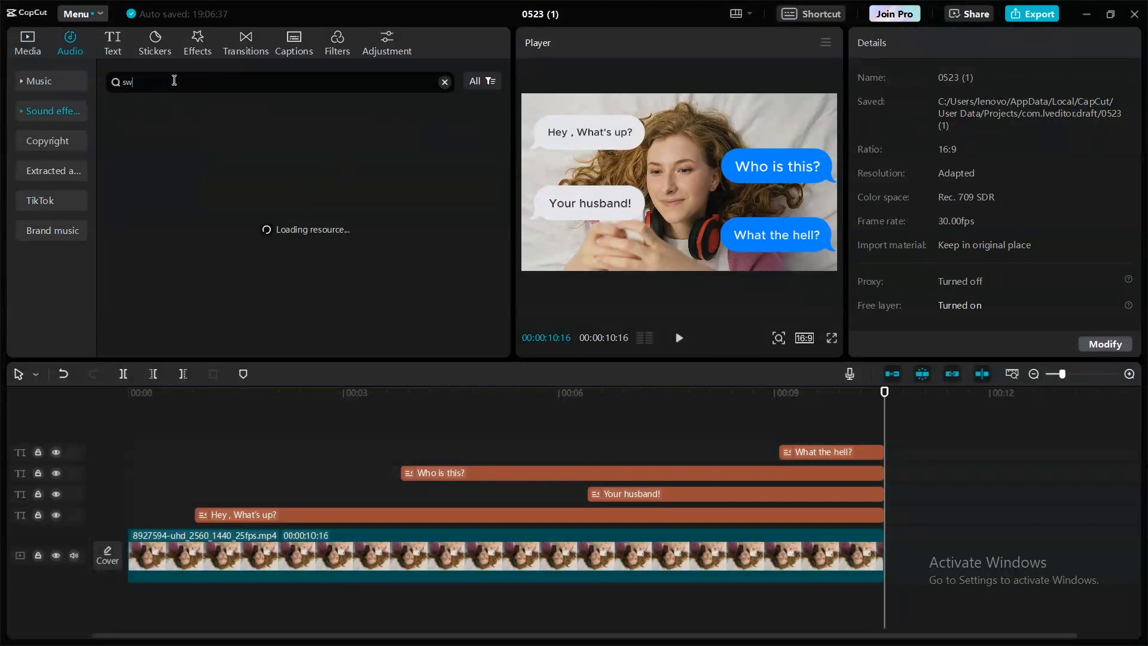
pyautogui.press('Return')
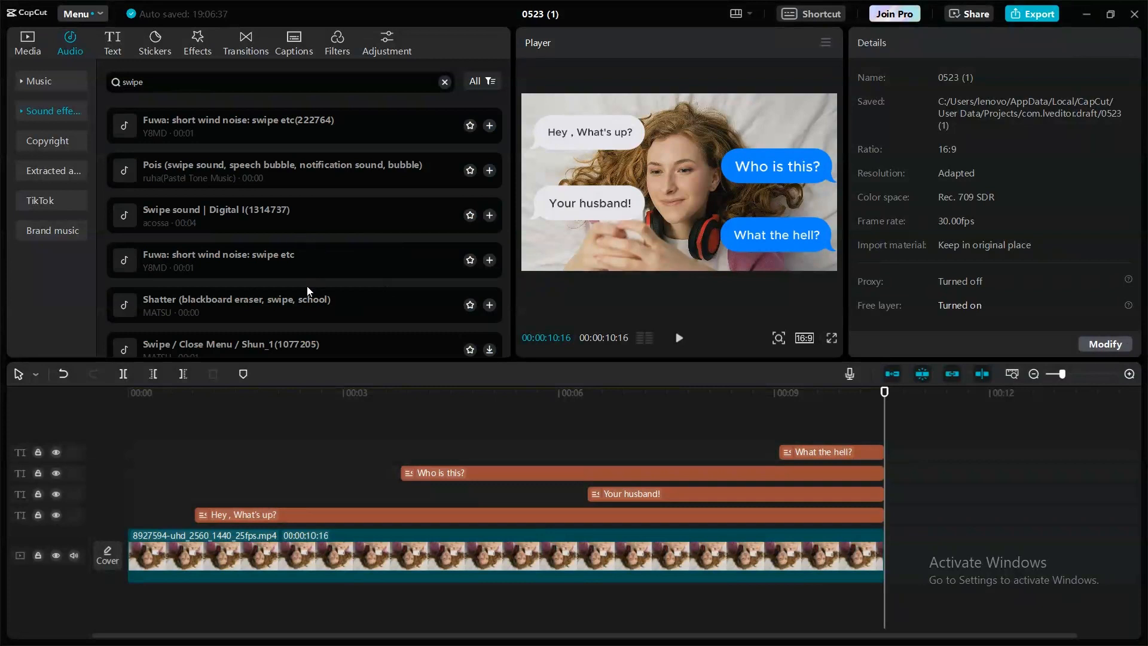
pyautogui.scroll(-1, 350, 284)
pyautogui.click(349, 285)
pyautogui.scroll(1, 350, 284)
# Search the sound effects for "bubble" and preview the "Pojo (hope, balloon, bubble)" effect.
pyautogui.doubleClick(194, 84)
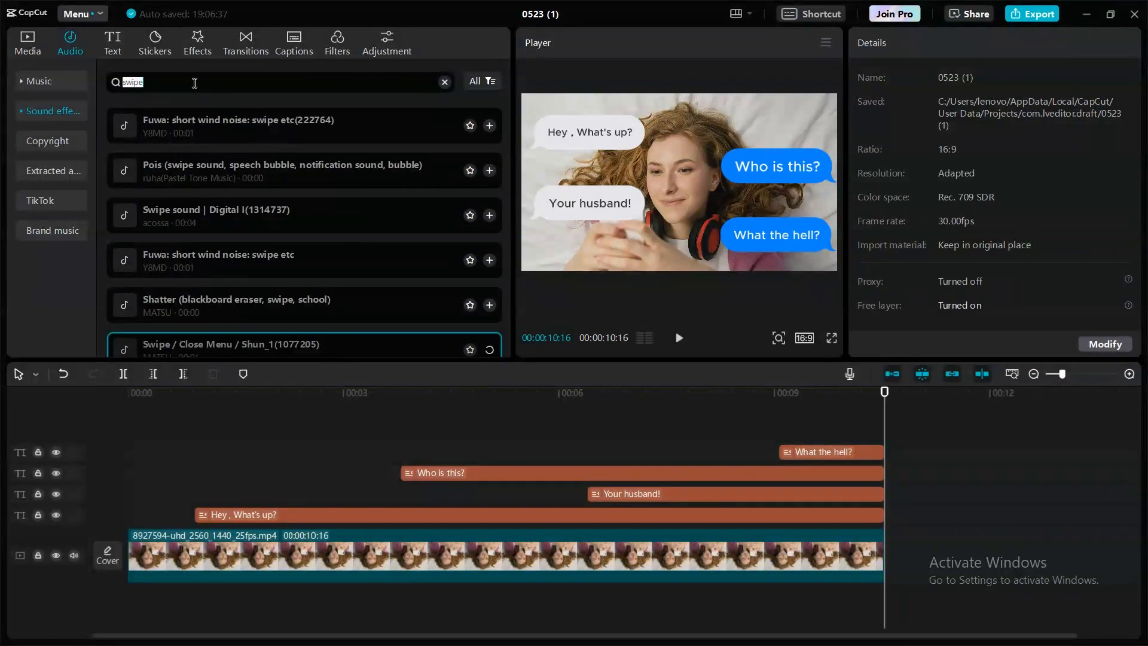
pyautogui.write('bubb')
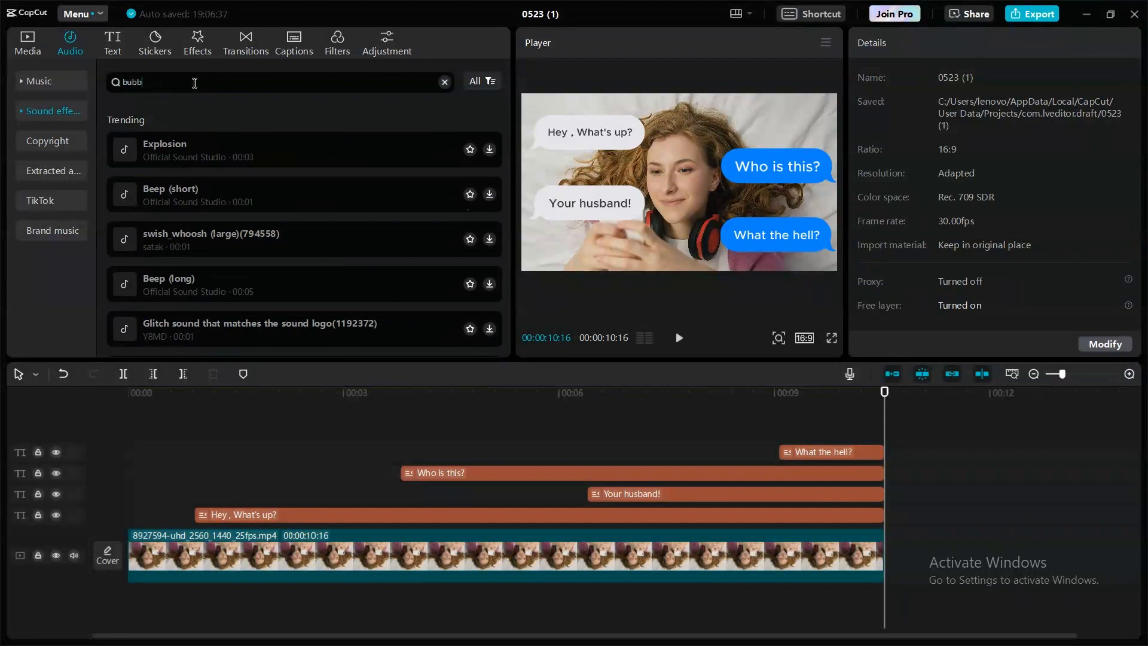
pyautogui.write('le')
pyautogui.press('Return')
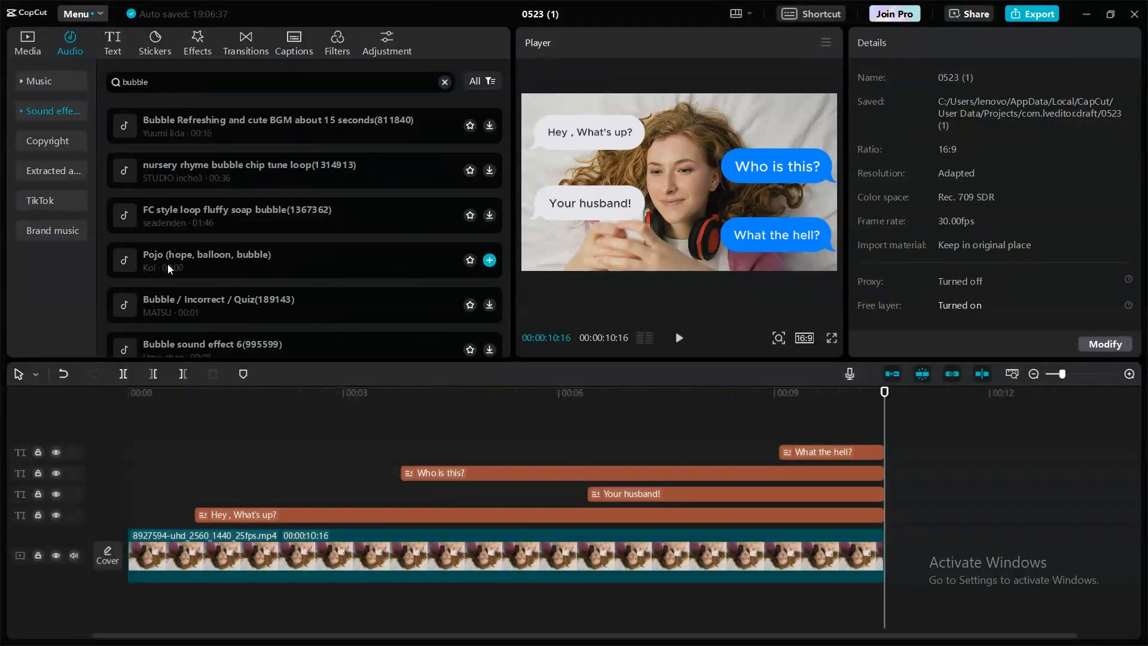
pyautogui.click(277, 257)
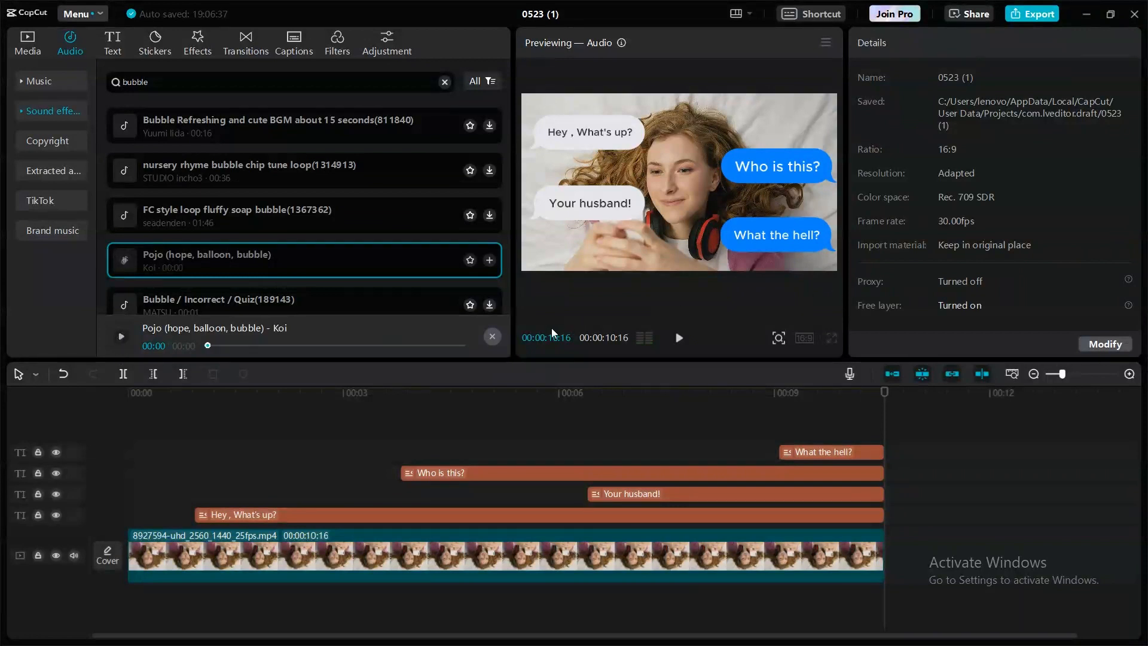
pyautogui.click(494, 336)
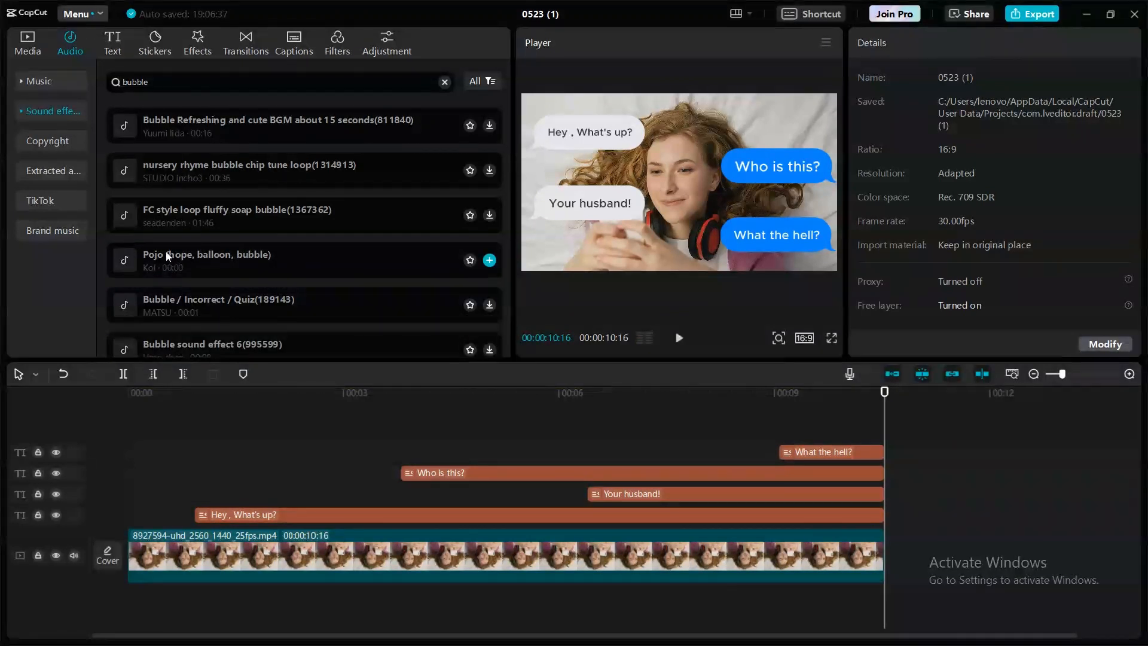
# Add the "Pojo (hope, balloon, bubble)" sound effect to the audio track at the start of each of the four message clips.
pyautogui.moveTo(167, 256); pyautogui.dragTo(194, 619)
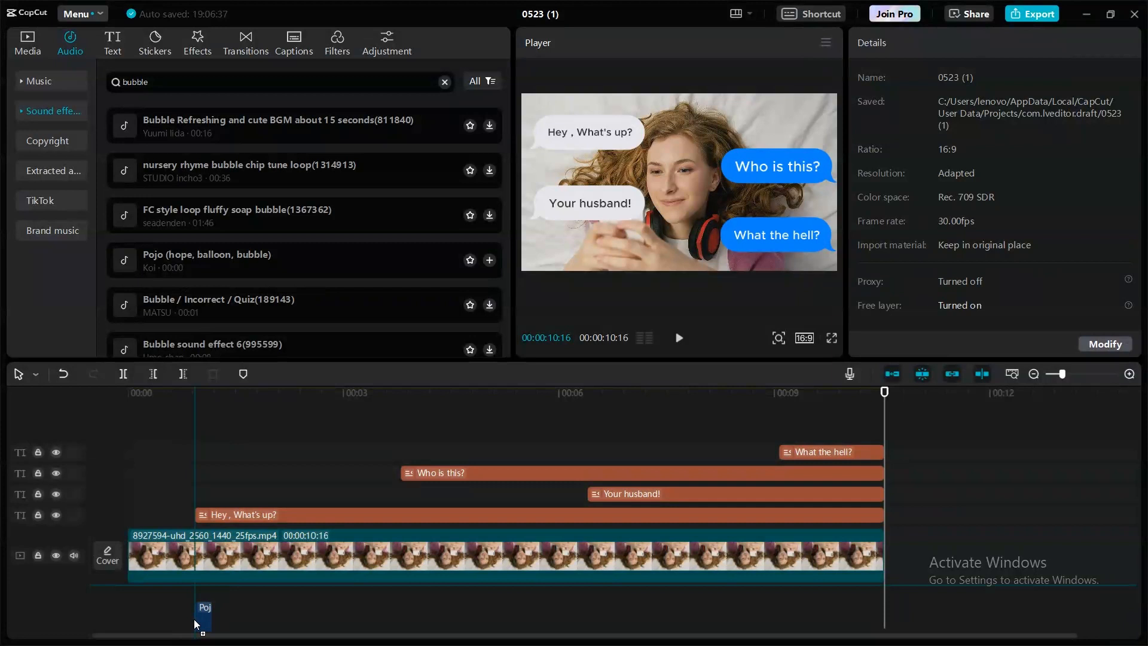
pyautogui.moveTo(194, 619); pyautogui.dragTo(194, 619)
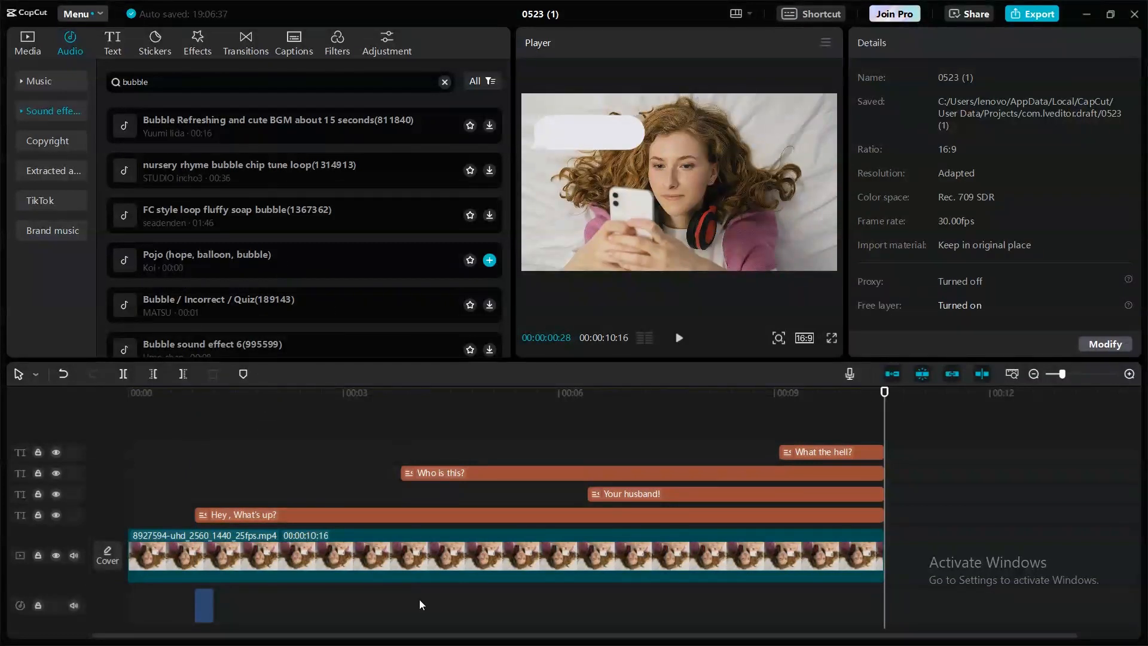
pyautogui.moveTo(420, 612); pyautogui.dragTo(400, 601)
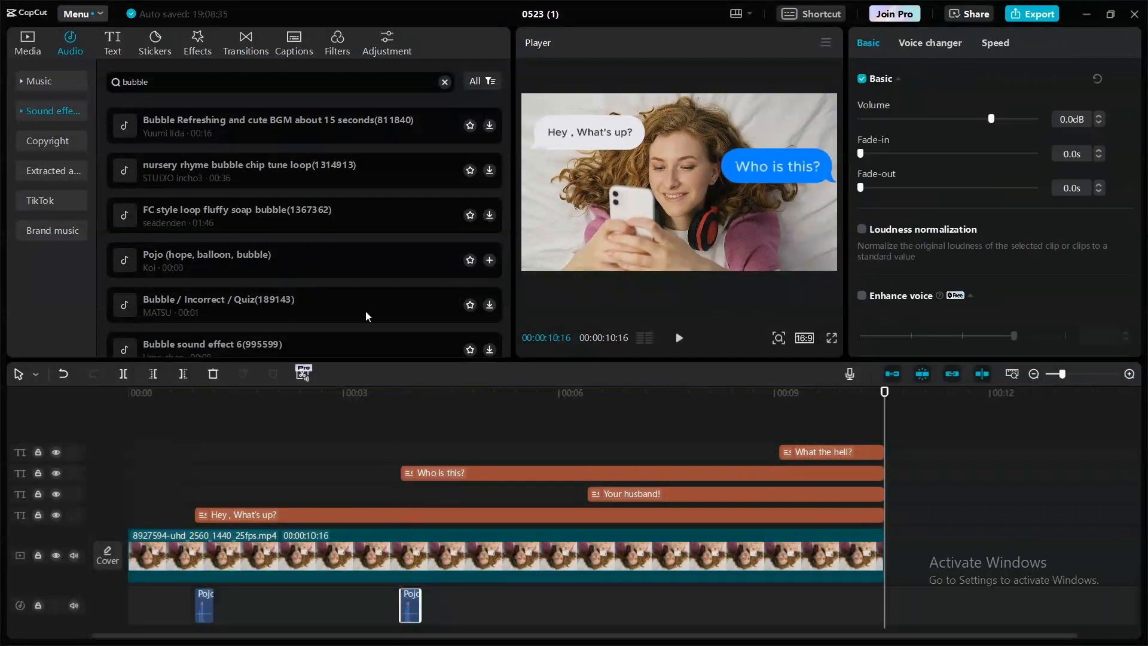
pyautogui.moveTo(286, 253); pyautogui.dragTo(588, 605)
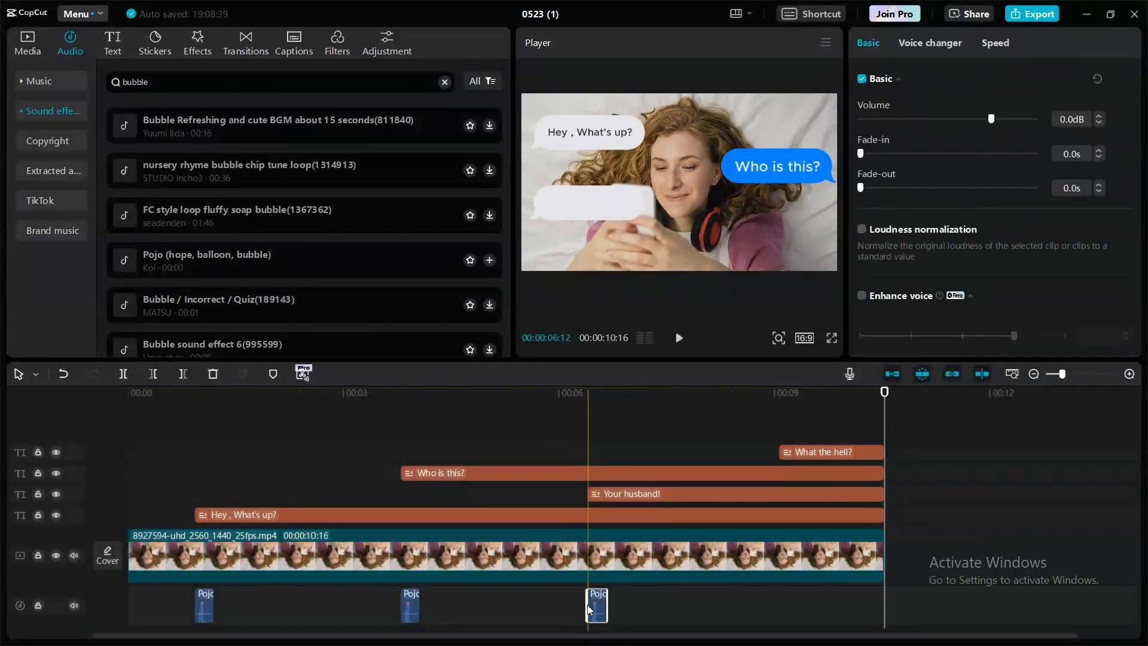
pyautogui.moveTo(303, 263); pyautogui.dragTo(779, 603)
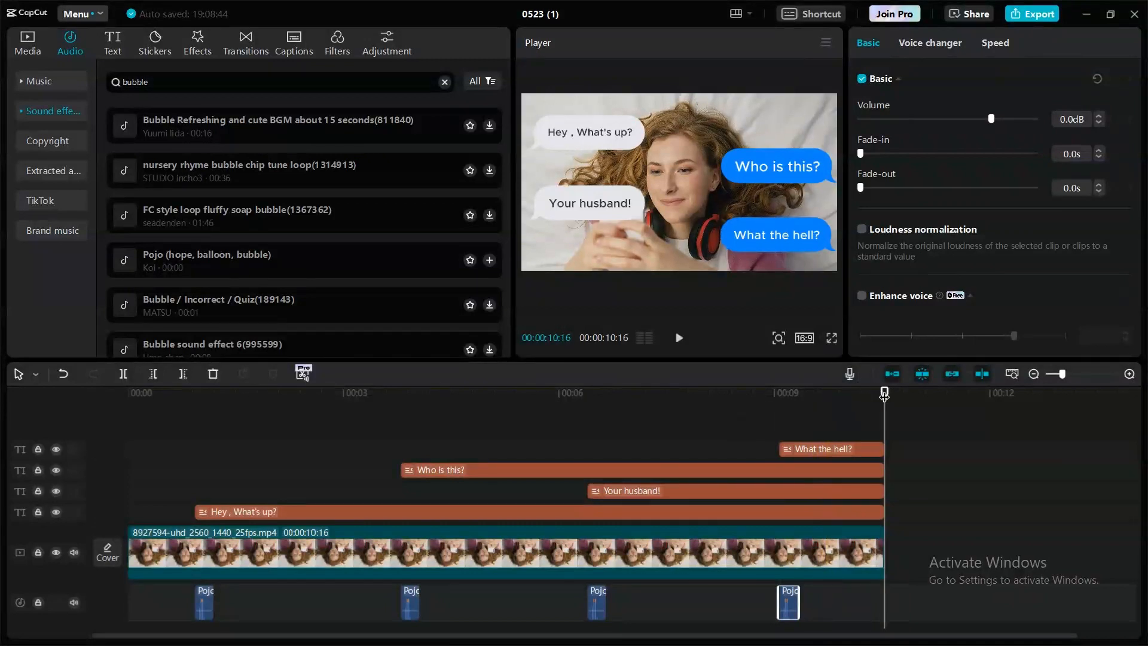
# Play the video with the bubble sounds from the start, and replay it in full screen.
pyautogui.moveTo(884, 392); pyautogui.dragTo(127, 392)
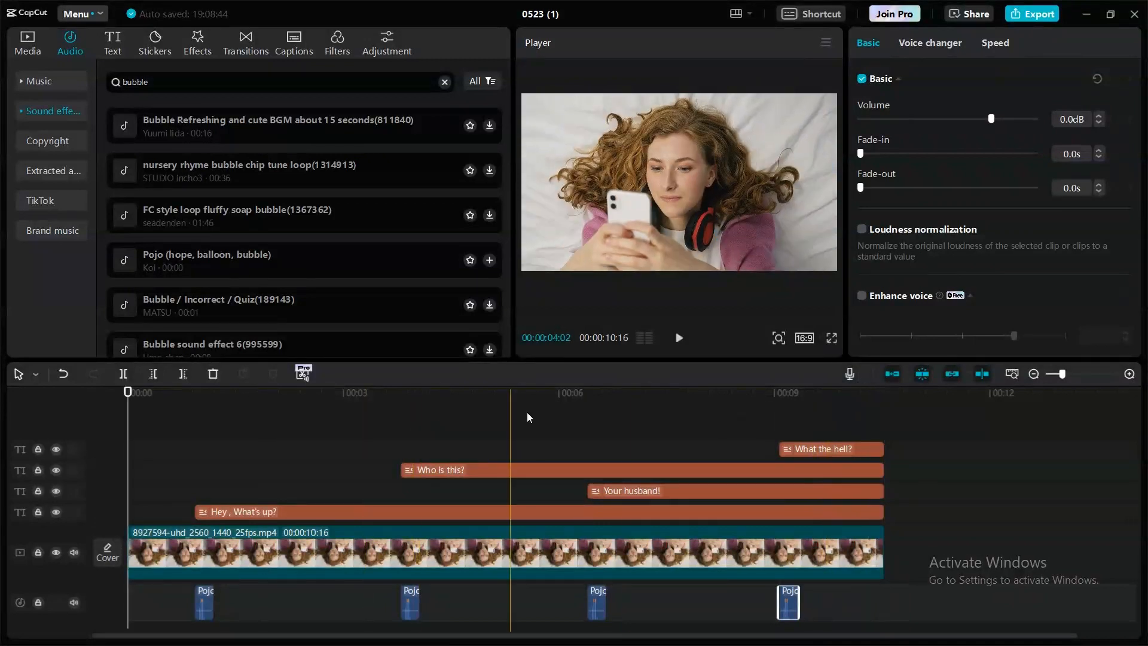
pyautogui.click(678, 339)
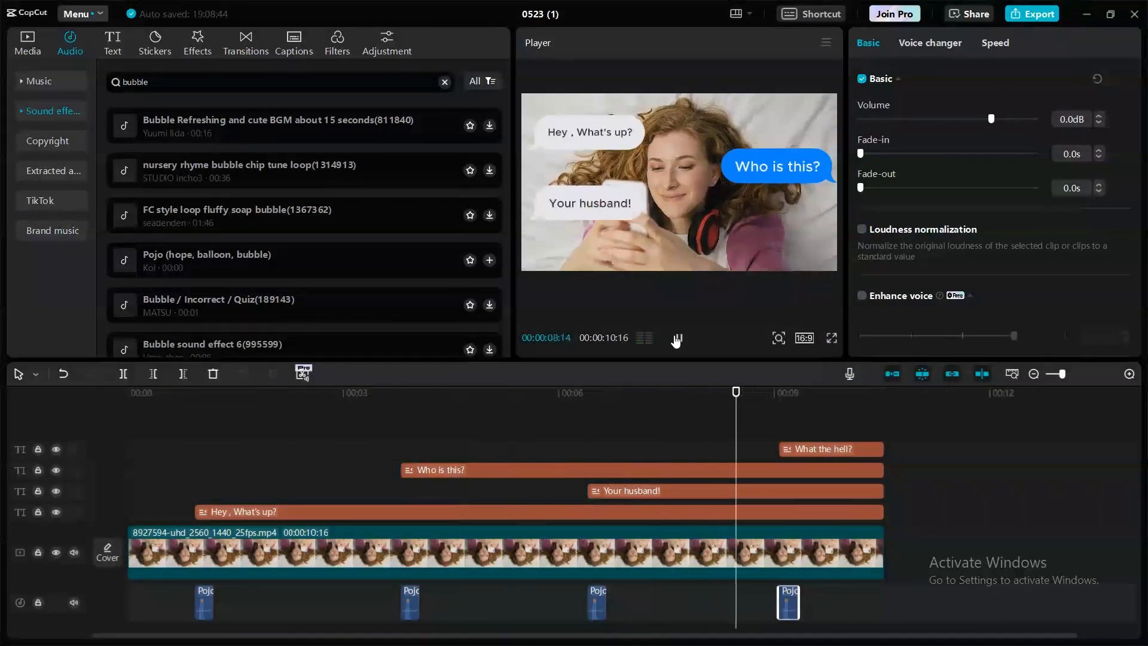
pyautogui.click(831, 339)
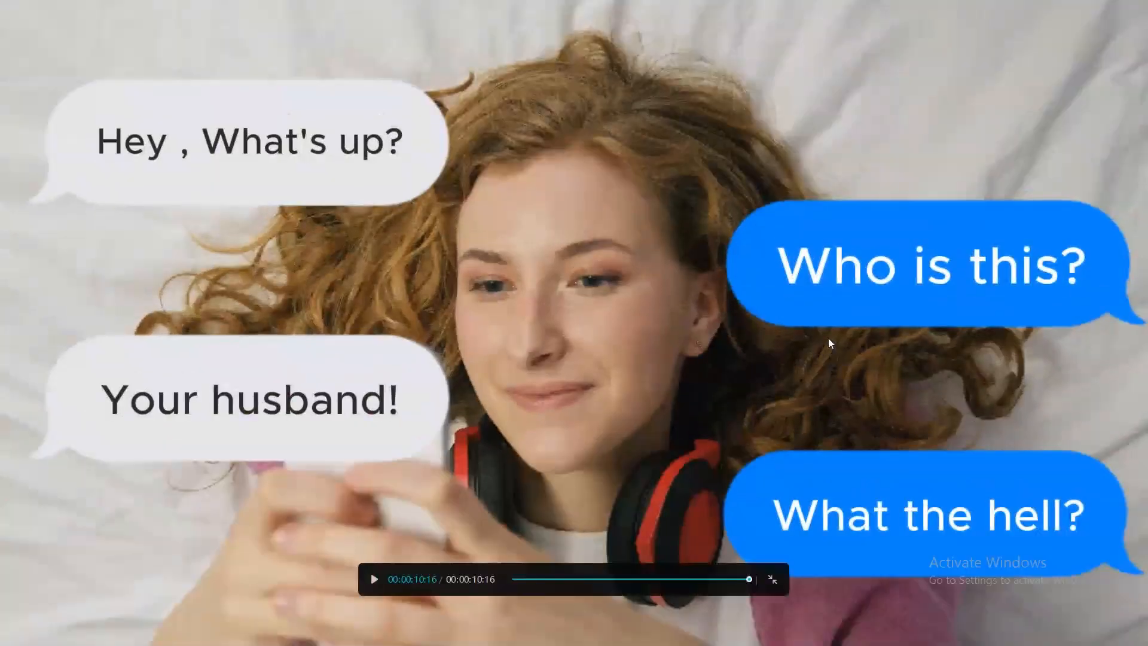
pyautogui.press('space')
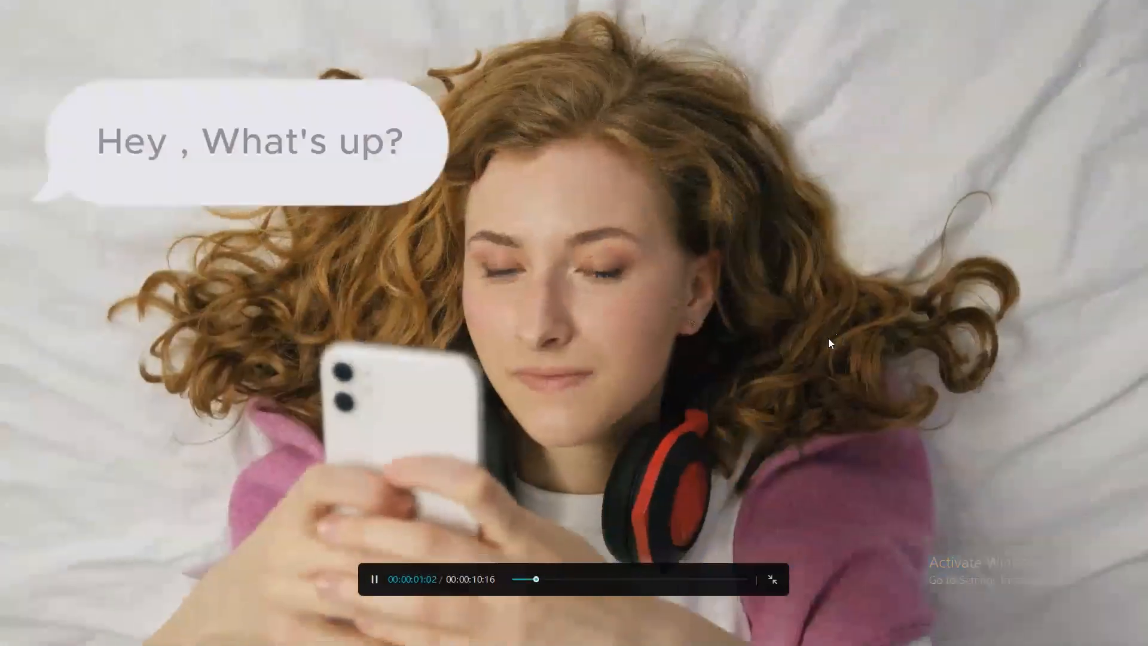